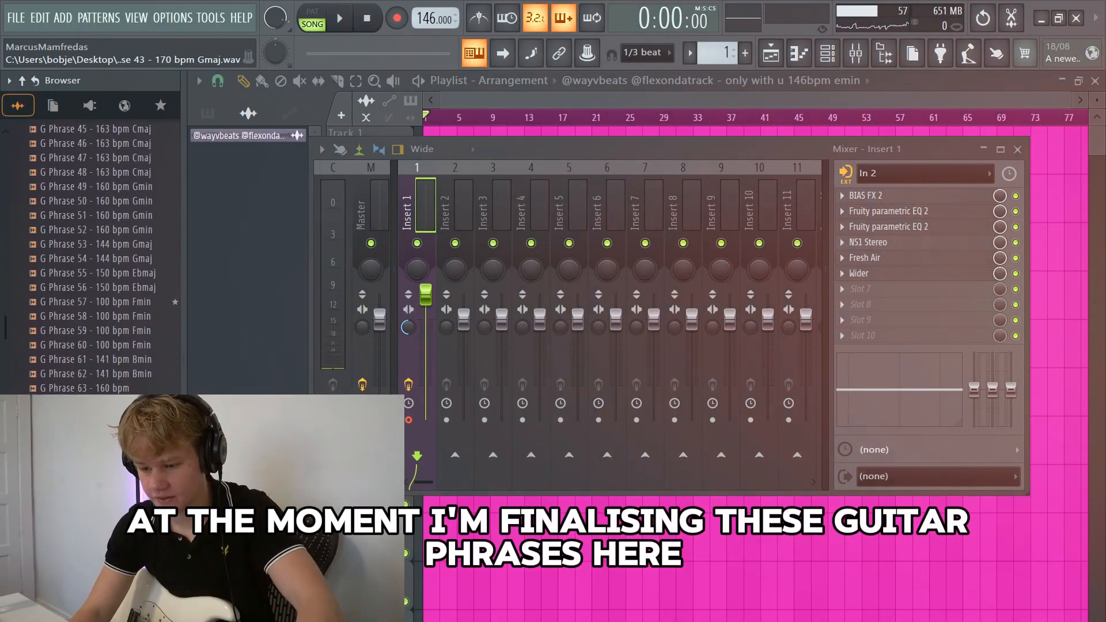
- Browse the guitar phrase samples in the browser and preview phrases such as G Phrase 108, 166 and 161
scroll(115, 304, up, 3)
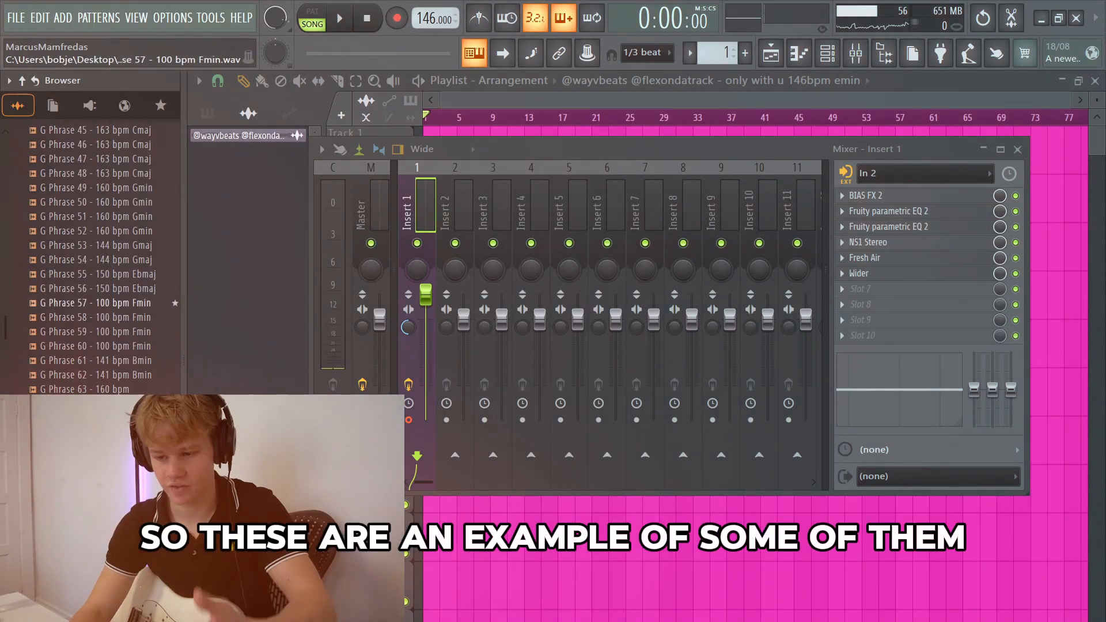
scroll(116, 303, down, 12)
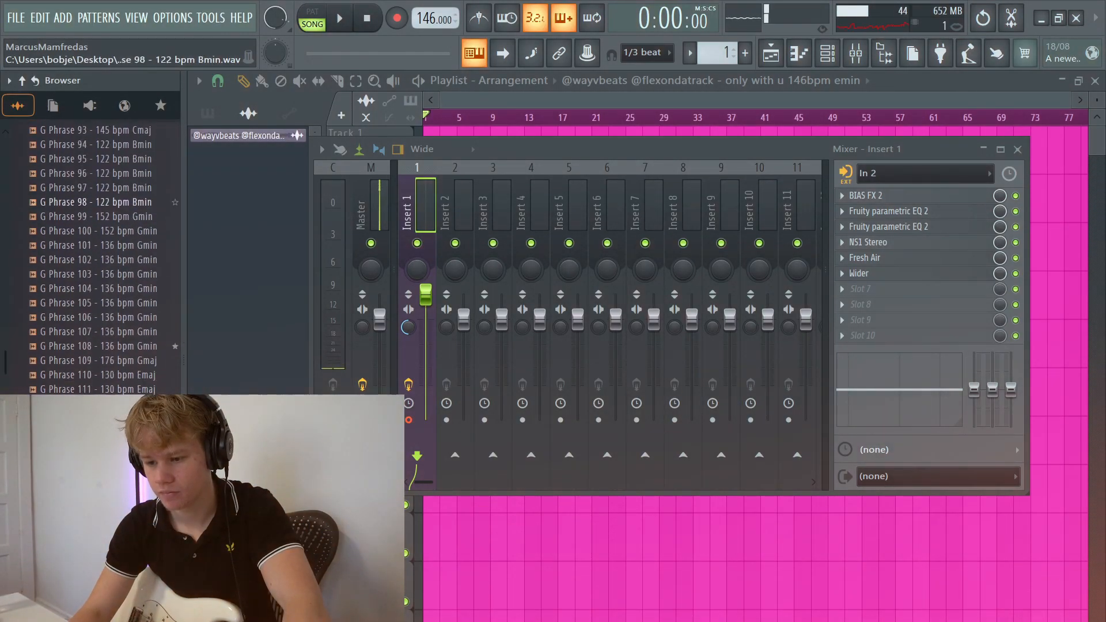
click(98, 313)
click(98, 328)
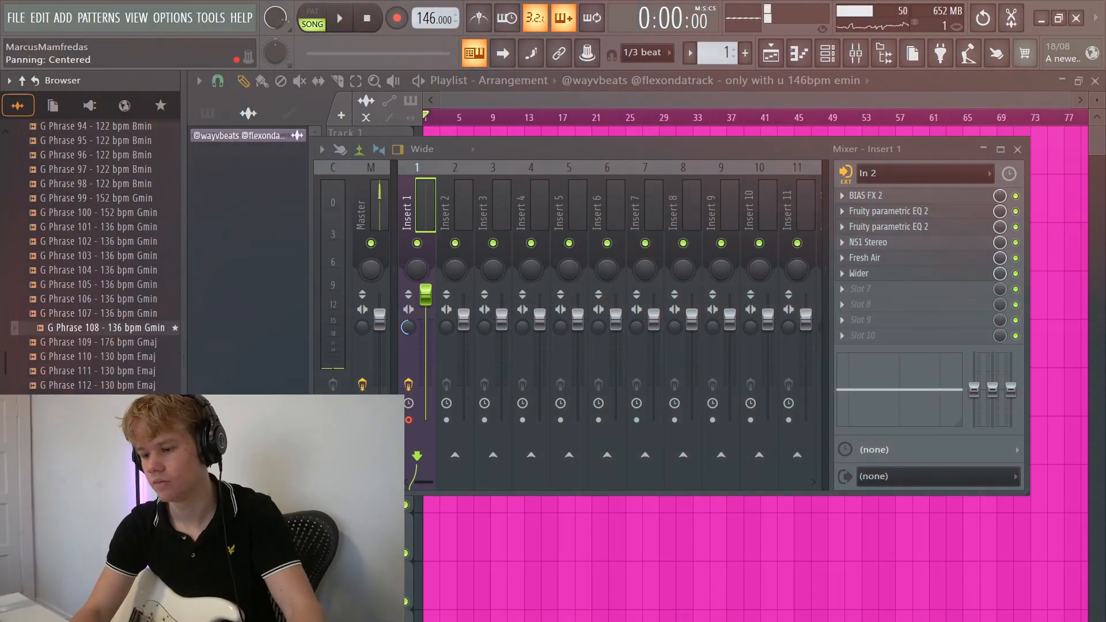
scroll(116, 341, up, 6)
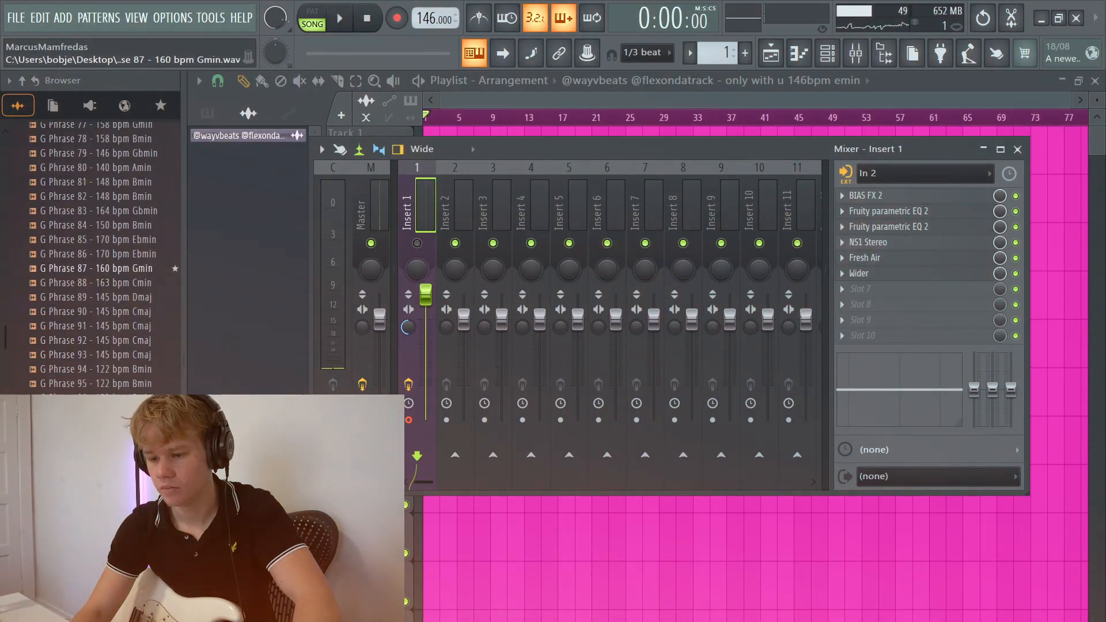
scroll(115, 326, down, 20)
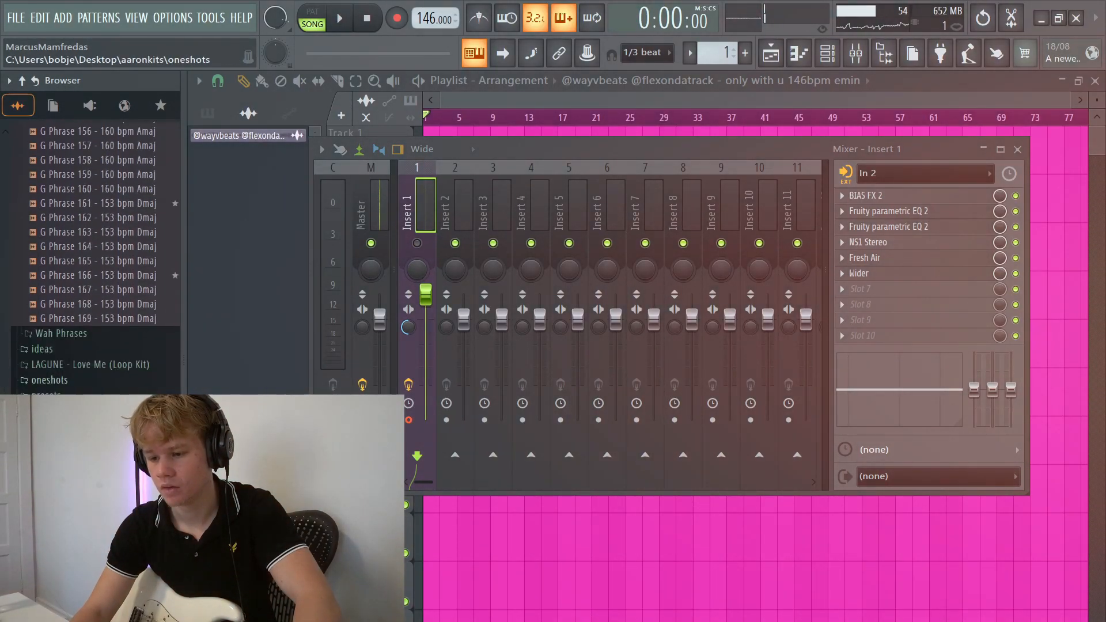
click(98, 275)
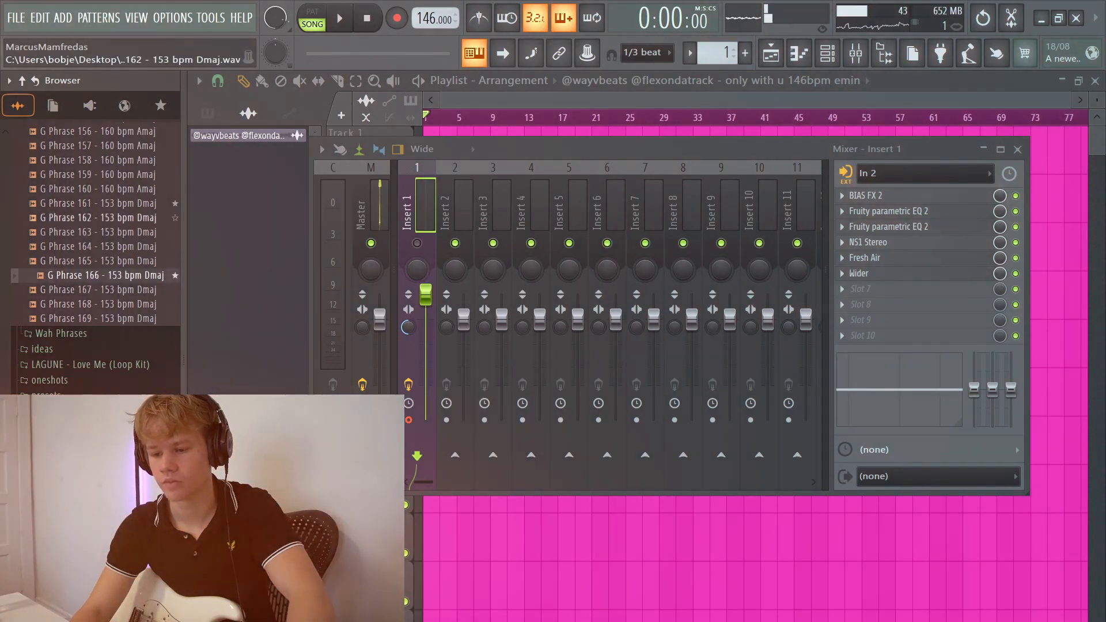
click(98, 203)
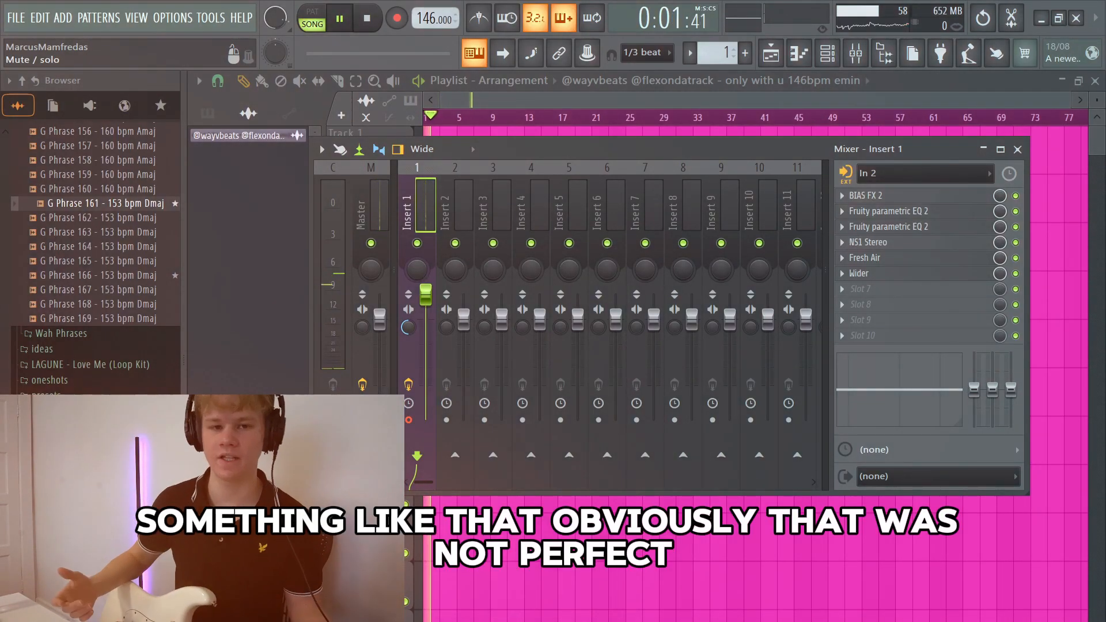
- Stop playback, turn on the metronome and lower the project tempo to 110 BPM
key(space)
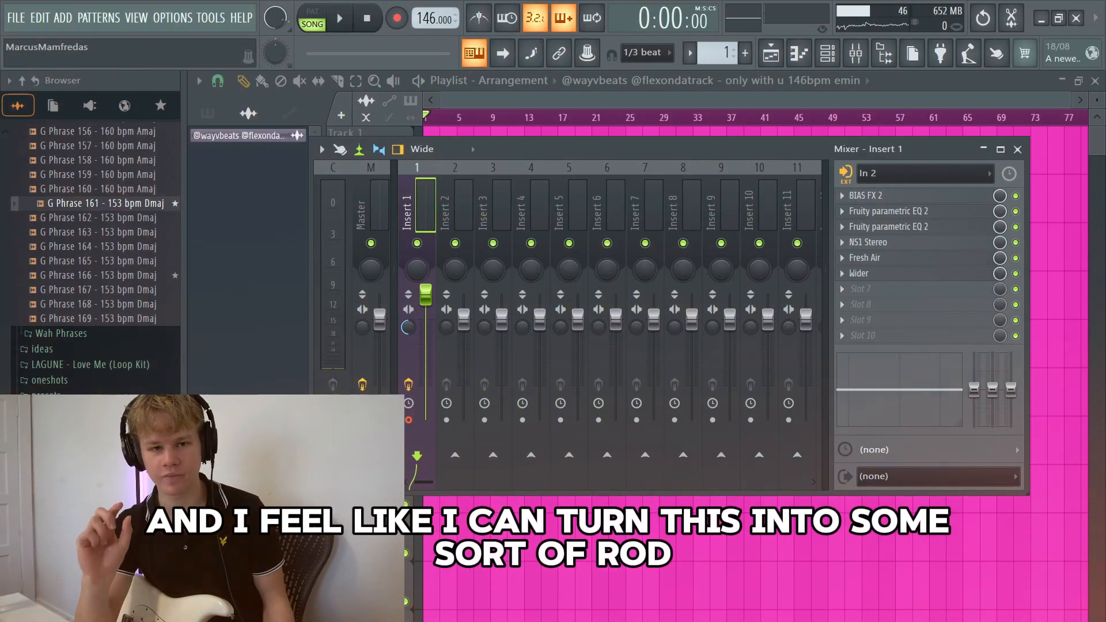
click(479, 18)
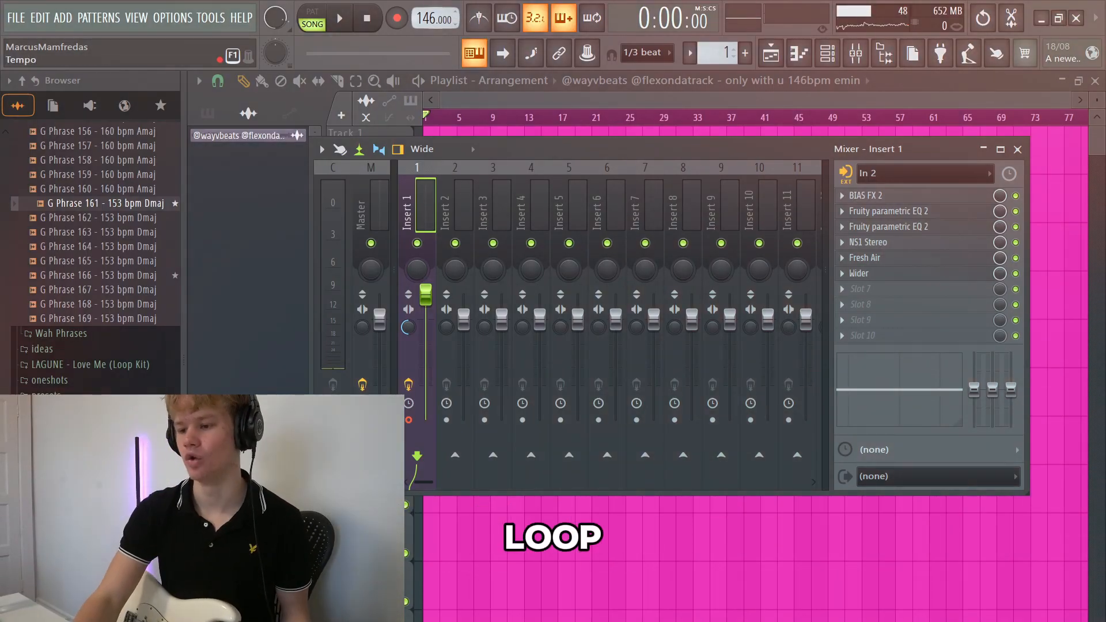
drag(427, 19, 427, 43)
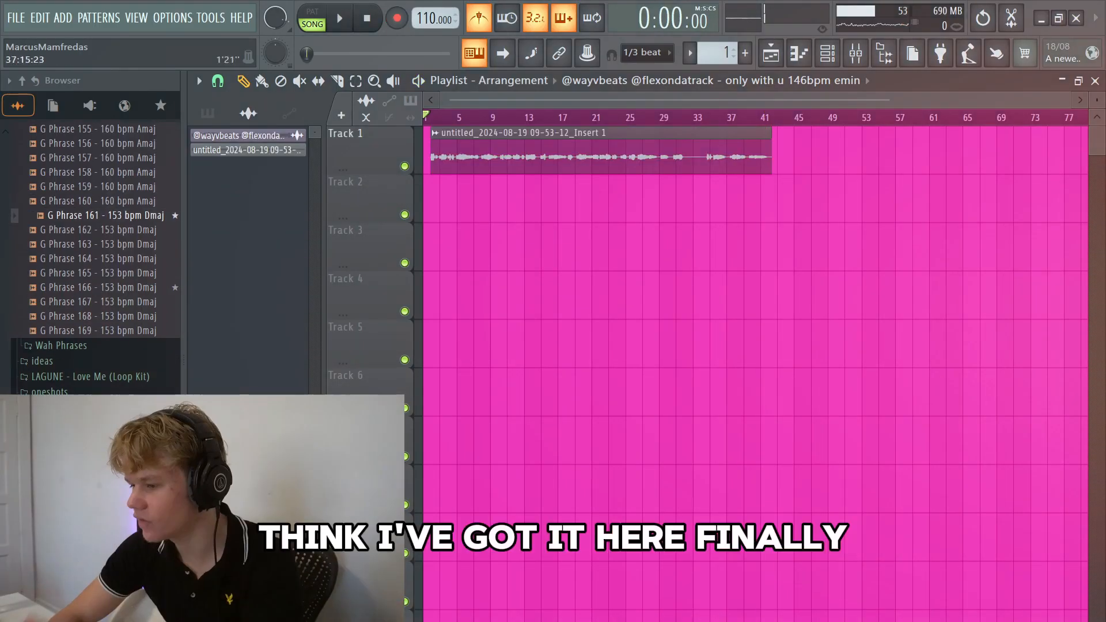
- Remove the recorded guitar before about bar 37 on Track 1 and split the remaining take into two halves at about bar 39
click(736, 118)
click(728, 118)
key(space)
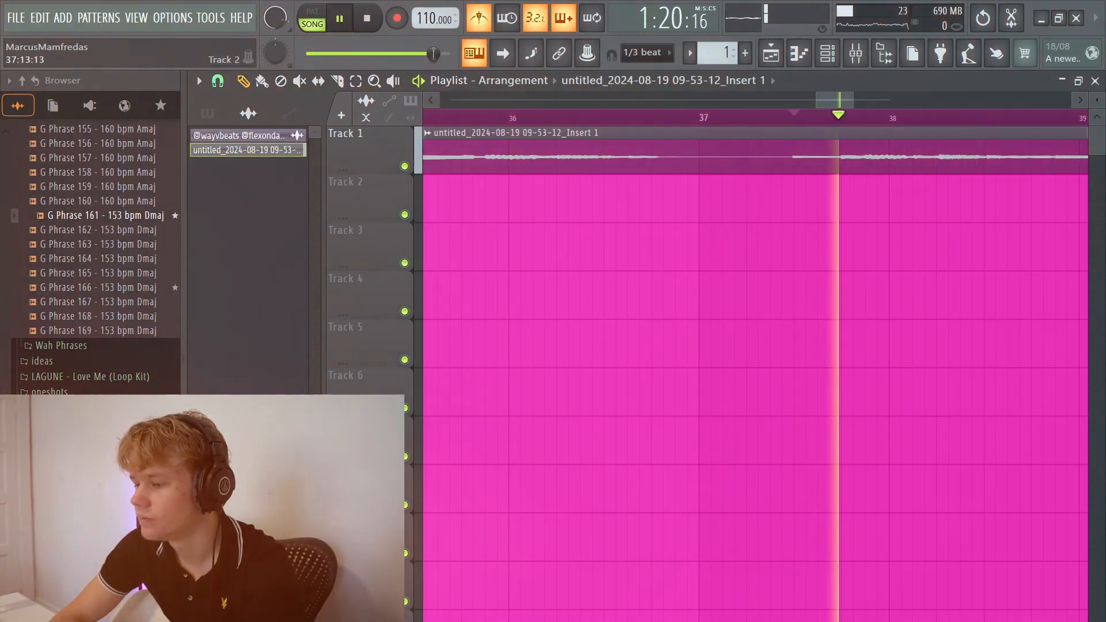
scroll(841, 190, up, 3)
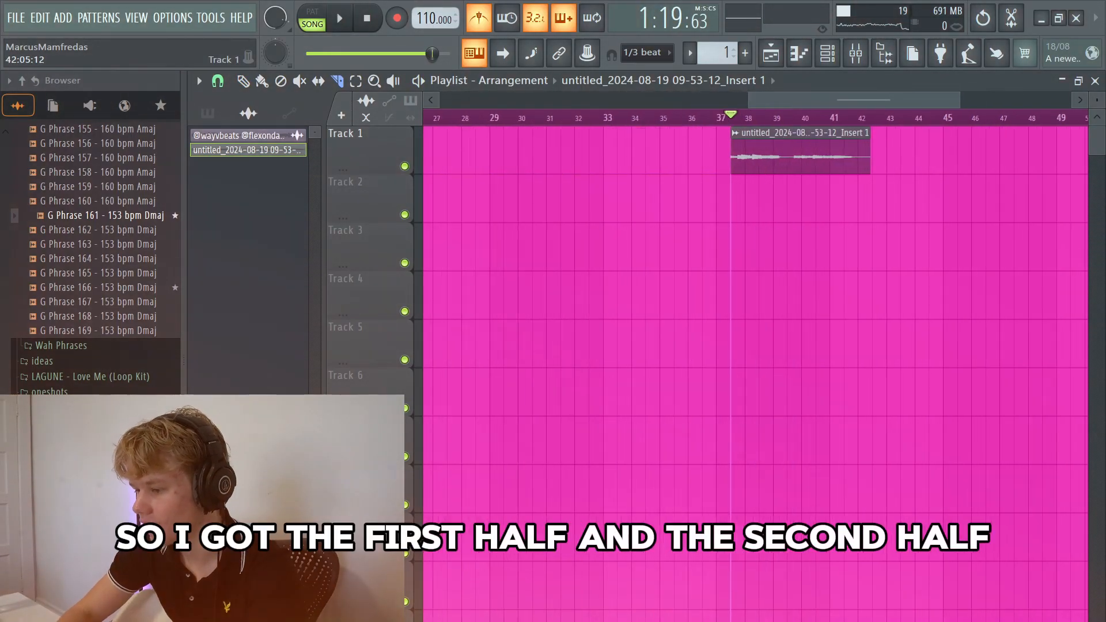
key(space)
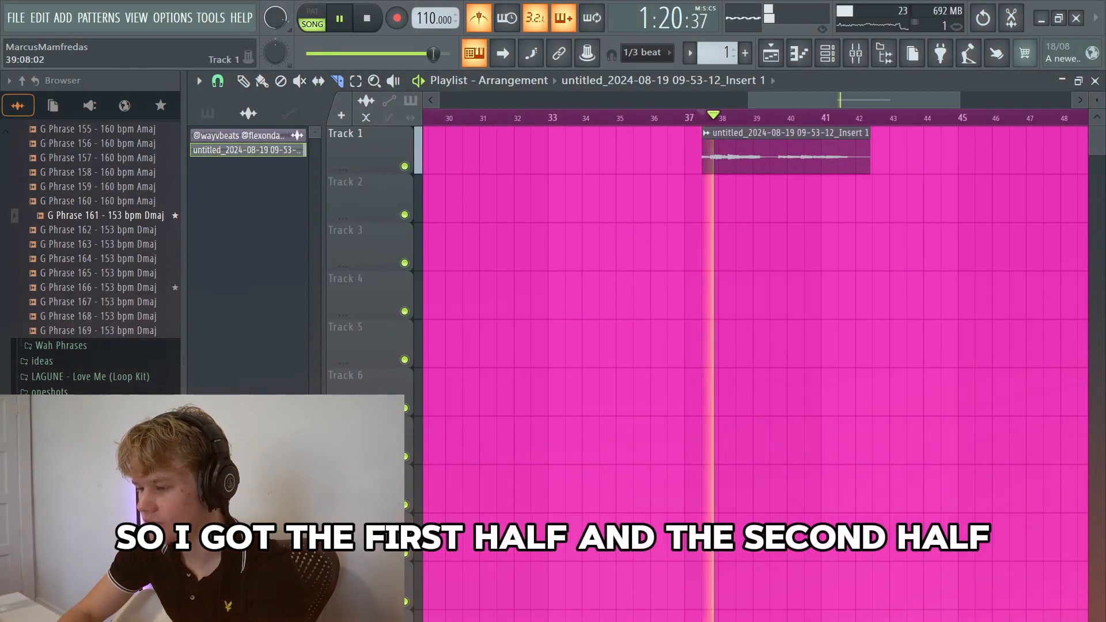
key(space)
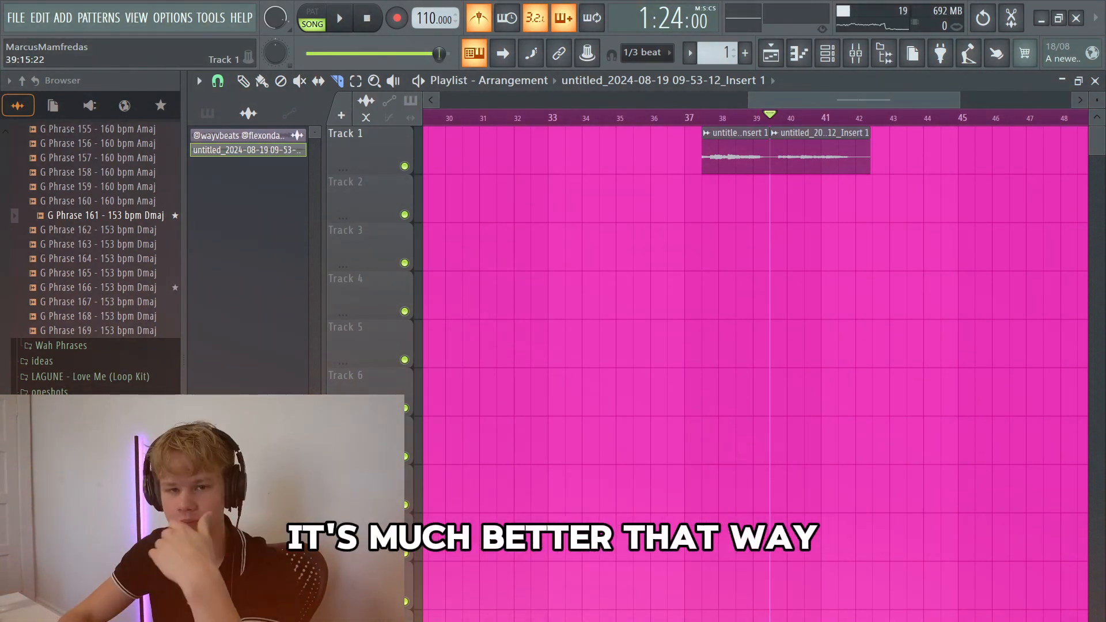
key(F9)
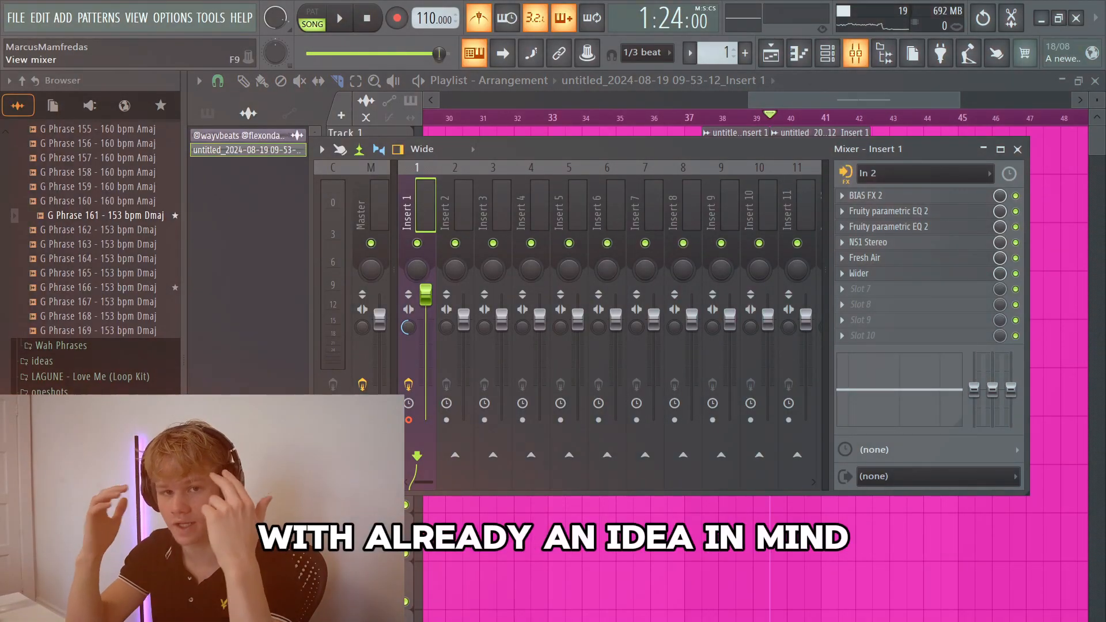
key(F9)
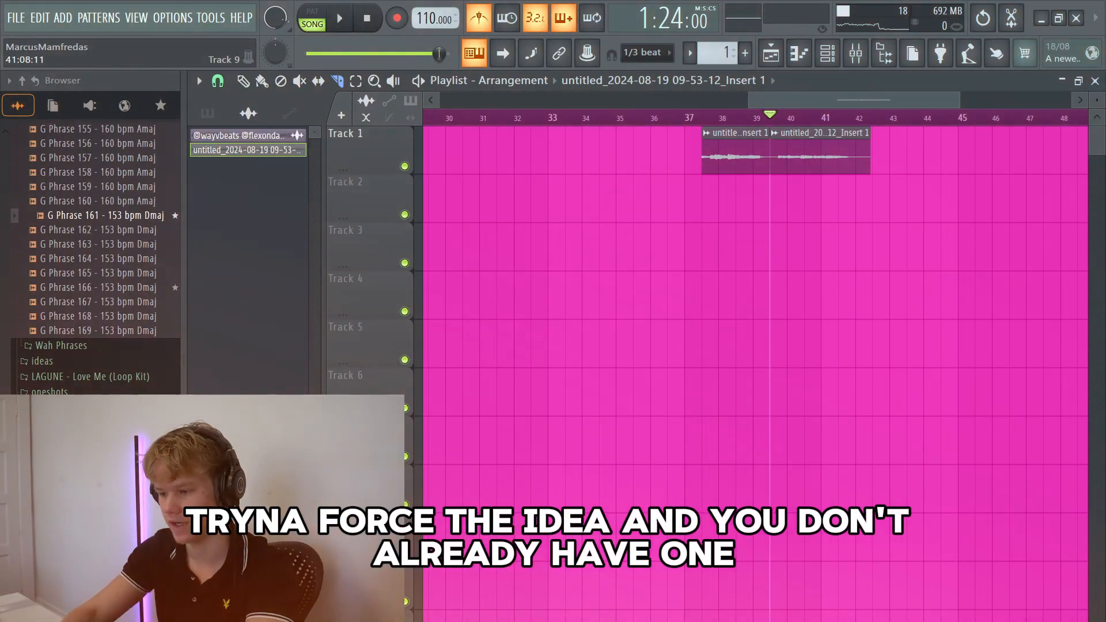
- Place the first half at bar 1 on Track 1 and the second half from about bar 2.5 on Track 2, and play them
scroll(801, 345, down, 3)
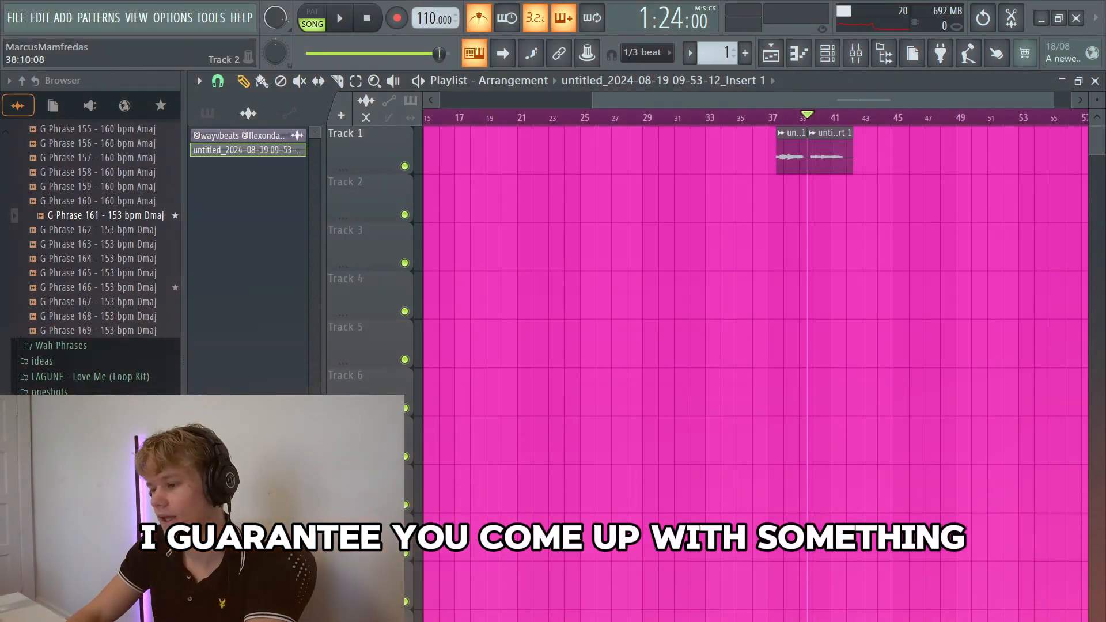
scroll(800, 196, up, 1)
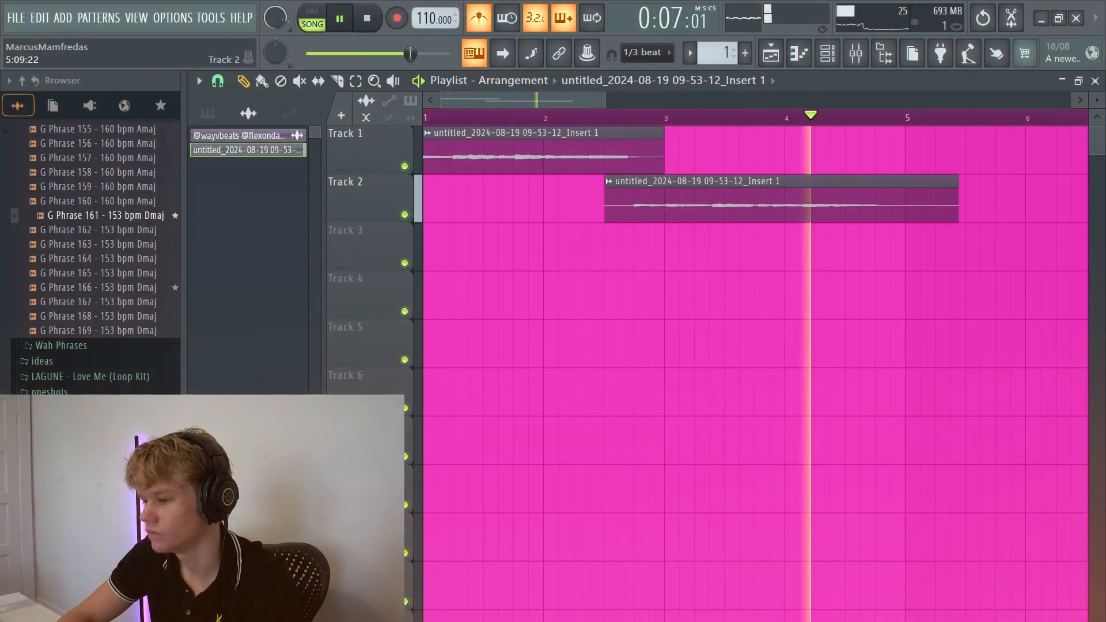
key(space)
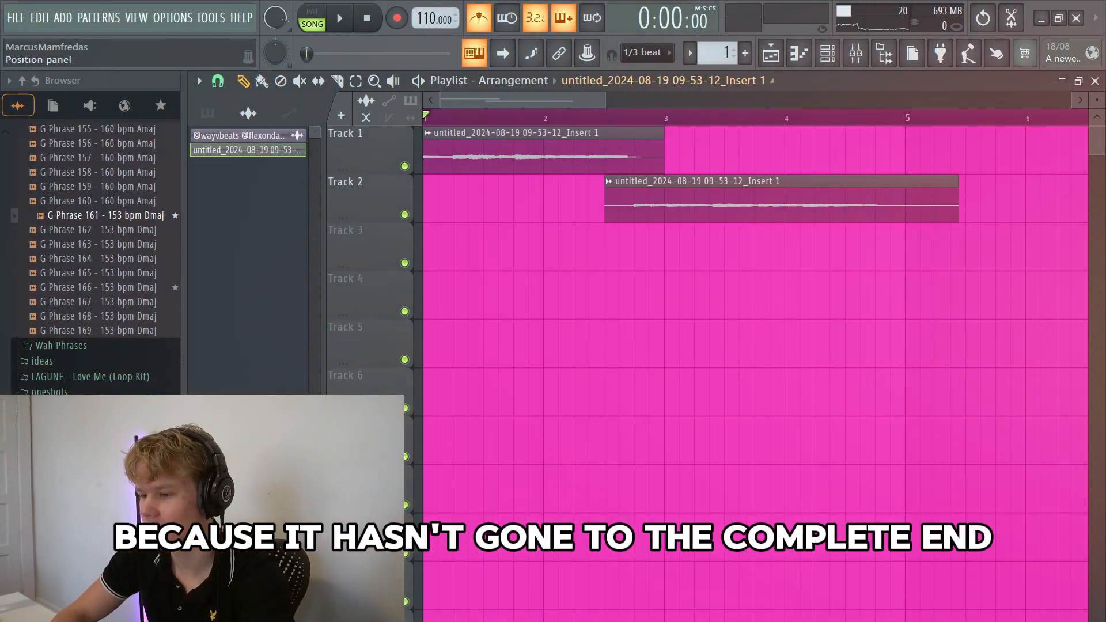
- Replace the first half on Track 1 with the good part of a new guitar recording, deleting its unwanted beginning and starting it at bar 1
key(ctrl+a)
click(243, 81)
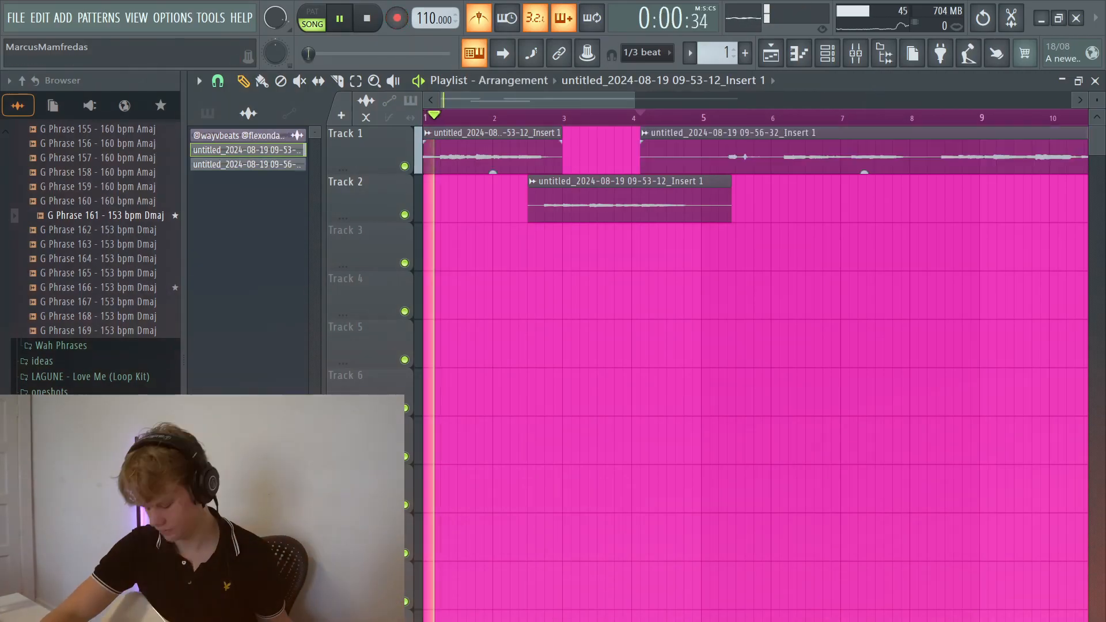
key(space)
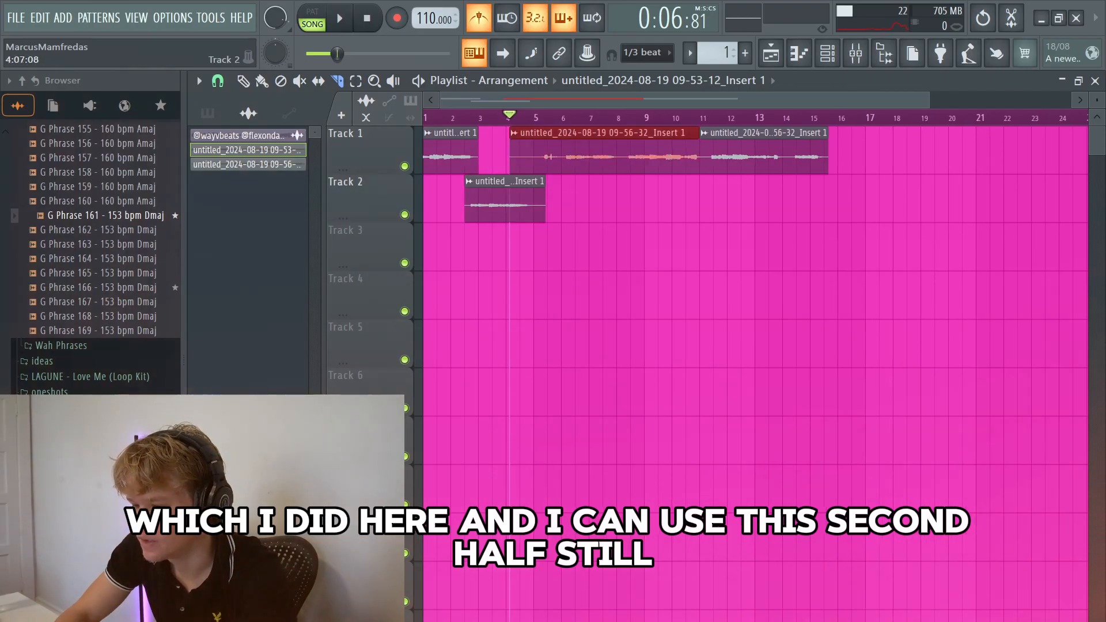
key(Delete)
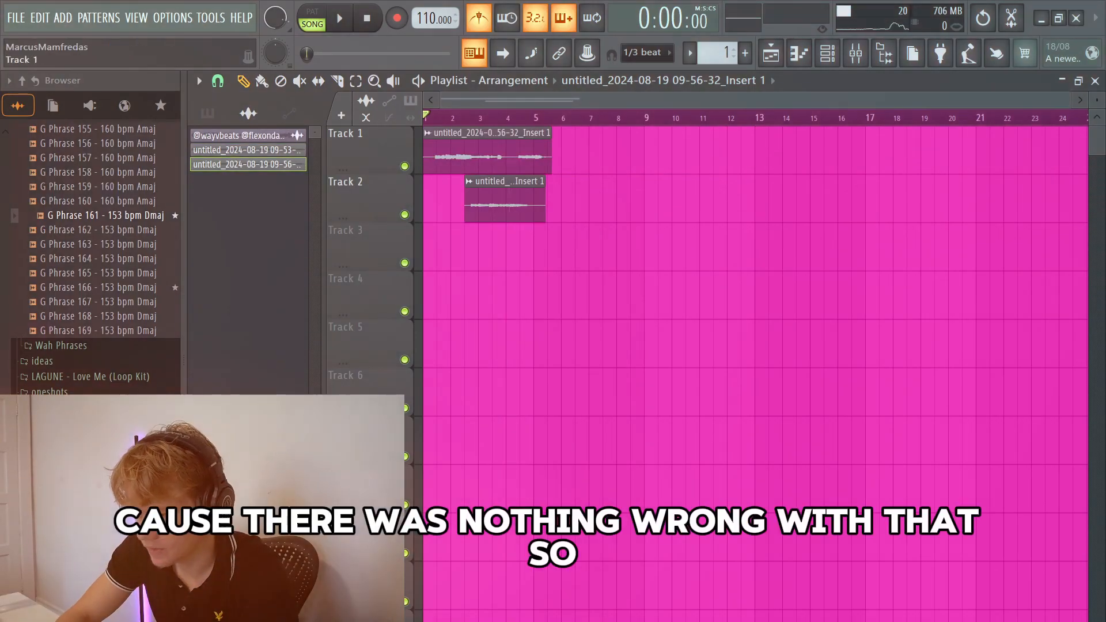
- Play the two clips and shift the second-half clip on Track 2 slightly later, starting about a quarter bar before bar 3
key(space)
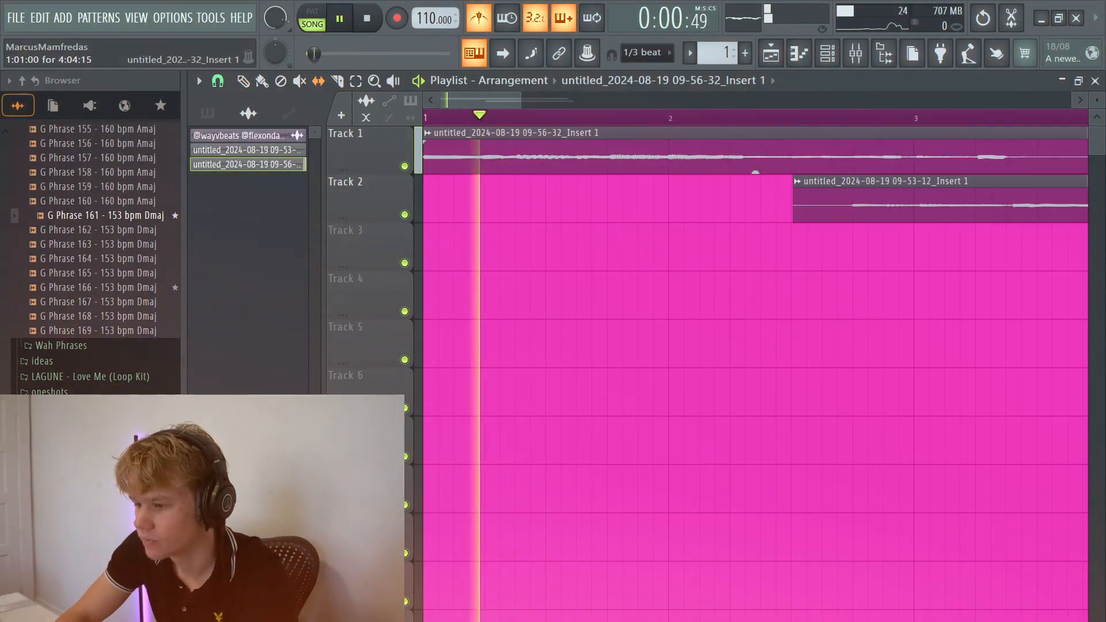
scroll(519, 156, down, 3)
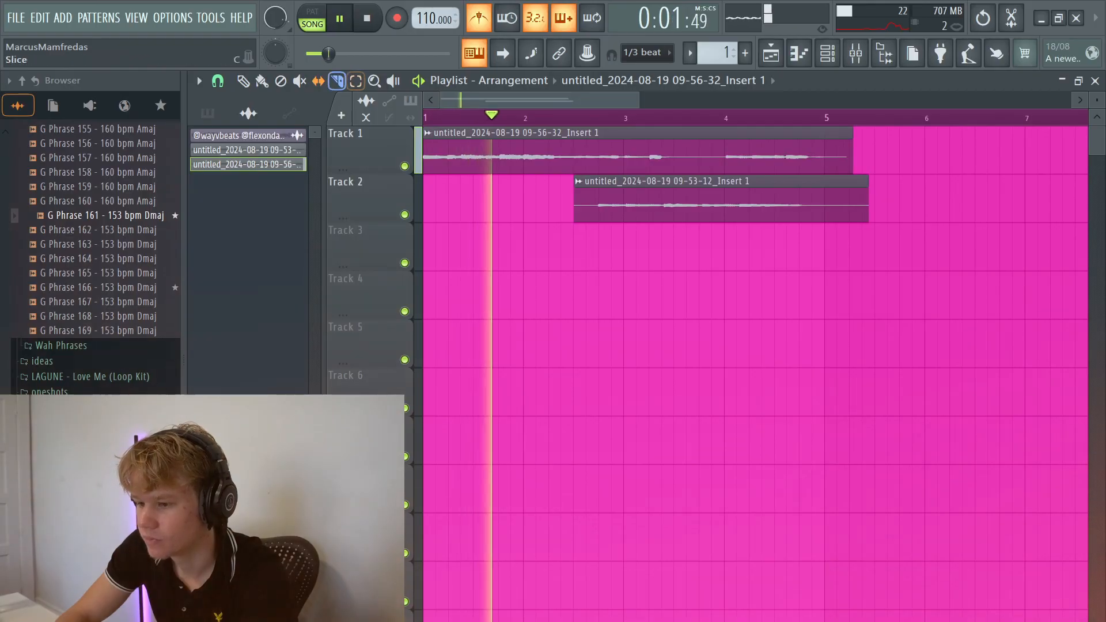
click(244, 81)
drag(662, 202, 688, 202)
scroll(625, 202, up, 3)
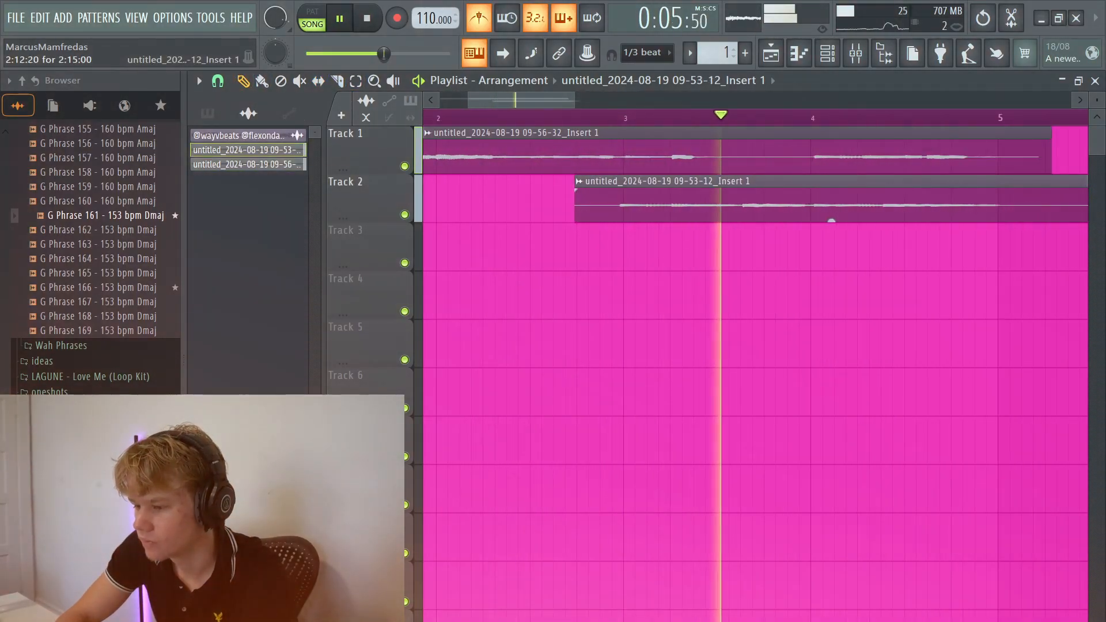
- Slice the Track 1 guitar clip at bar 3 and delete the part after the cut
click(337, 81)
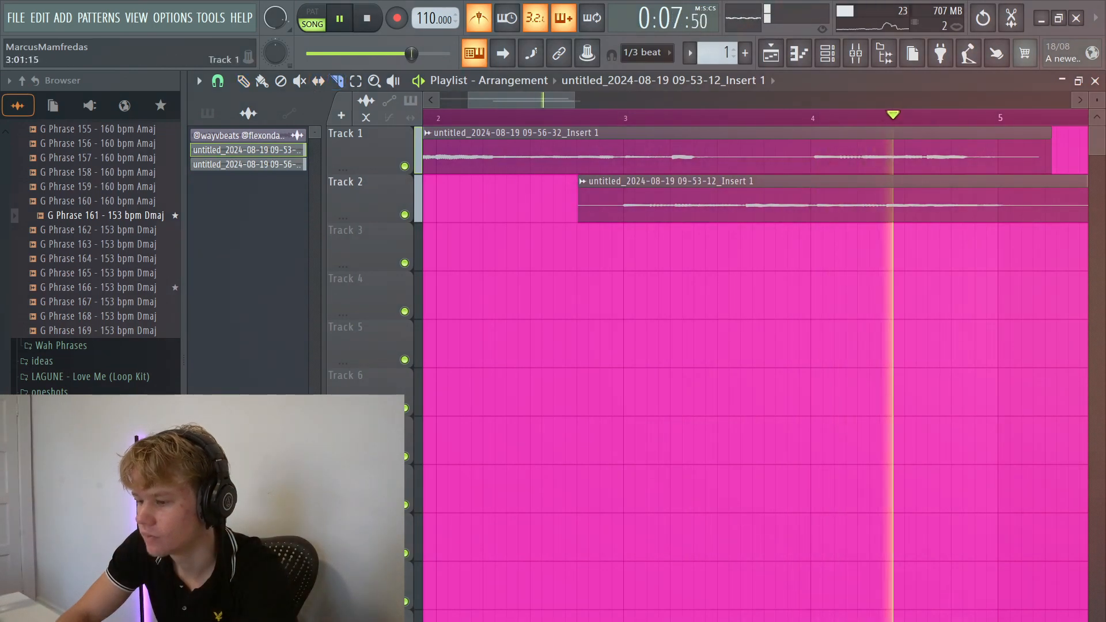
drag(629, 138, 629, 168)
key(Delete)
scroll(634, 202, down, 4)
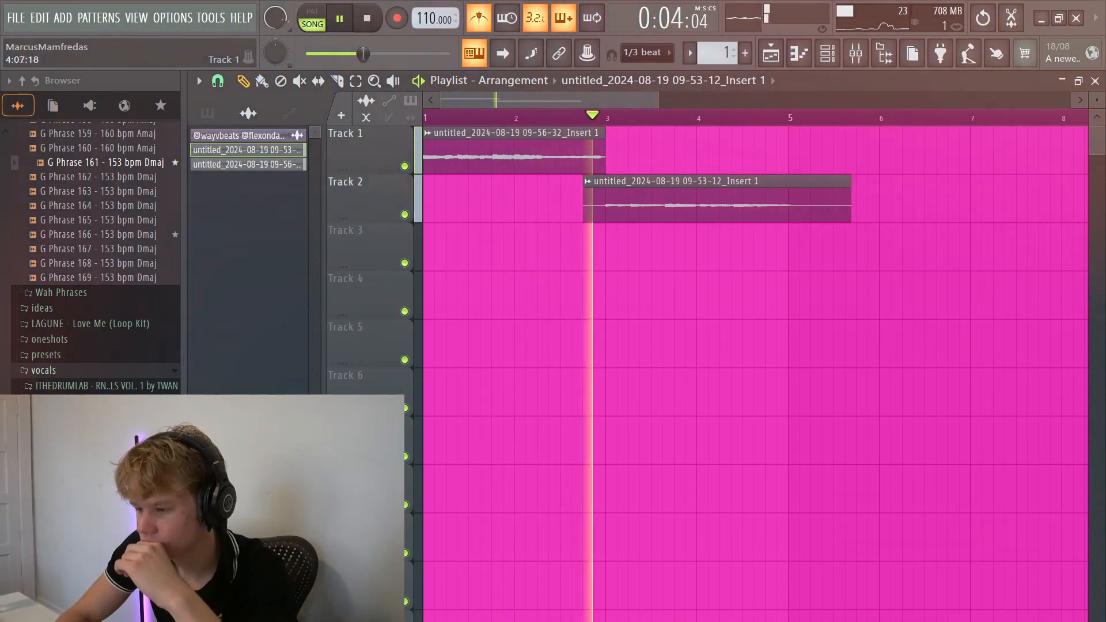
- Slice the Track 2 clip about a quarter of the way into bar 3, slip the second piece's audio slightly earlier and play it back
scroll(664, 202, up, 3)
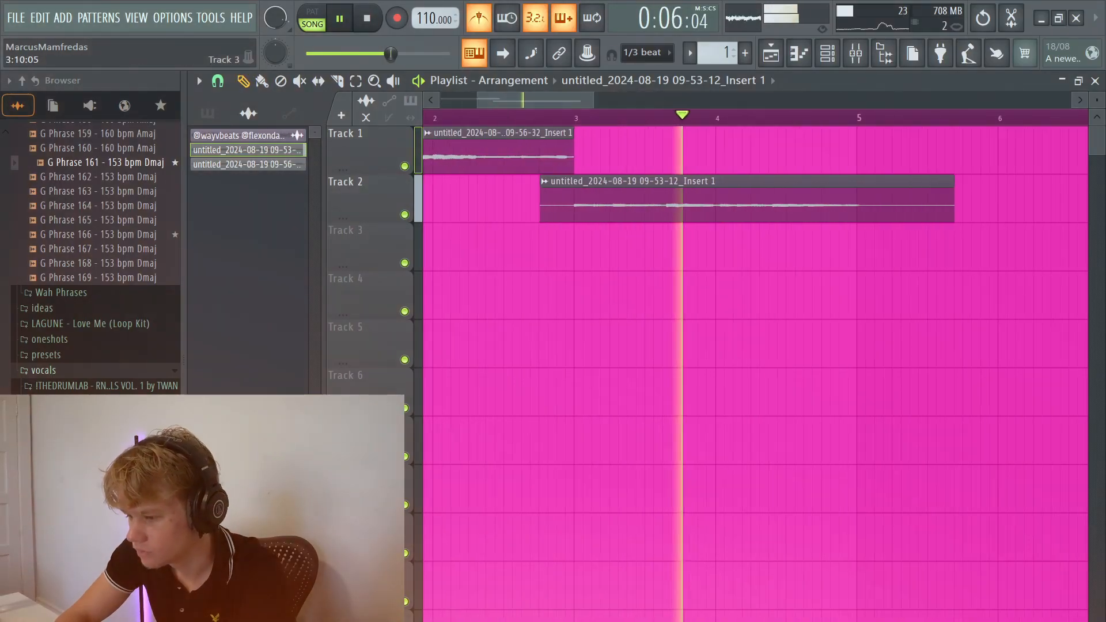
key(space)
key(space)
scroll(599, 202, up, 2)
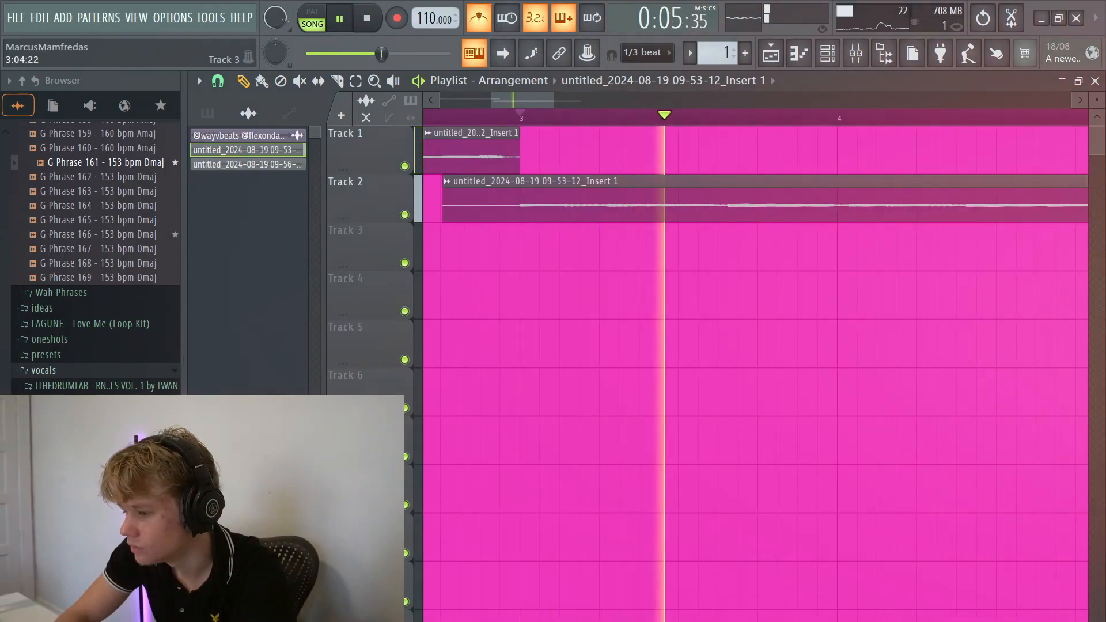
key(space)
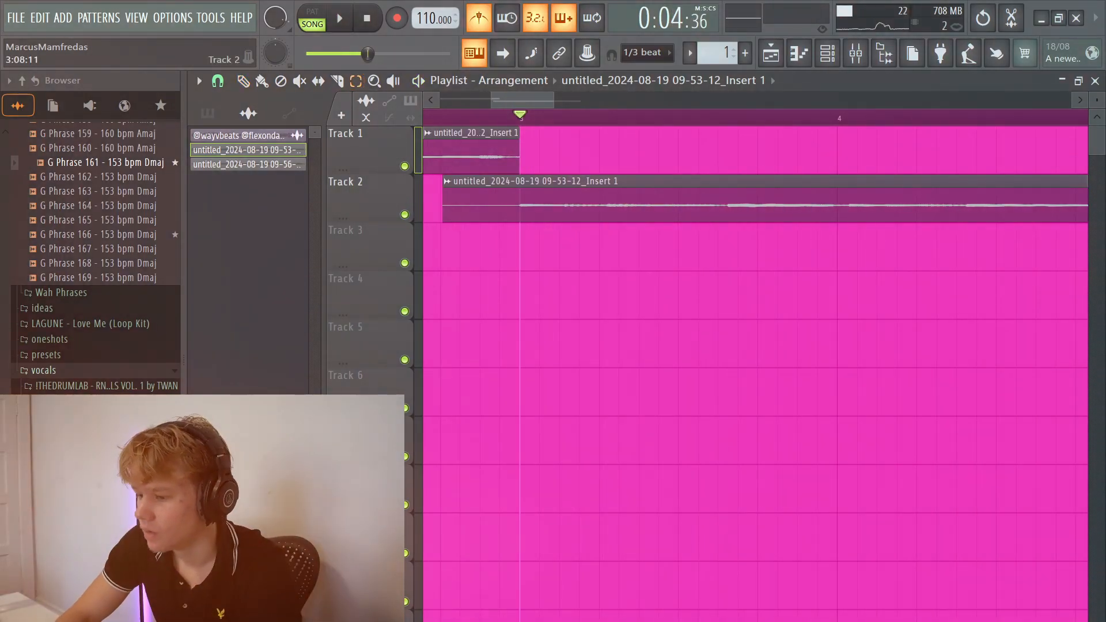
scroll(665, 202, up, 1)
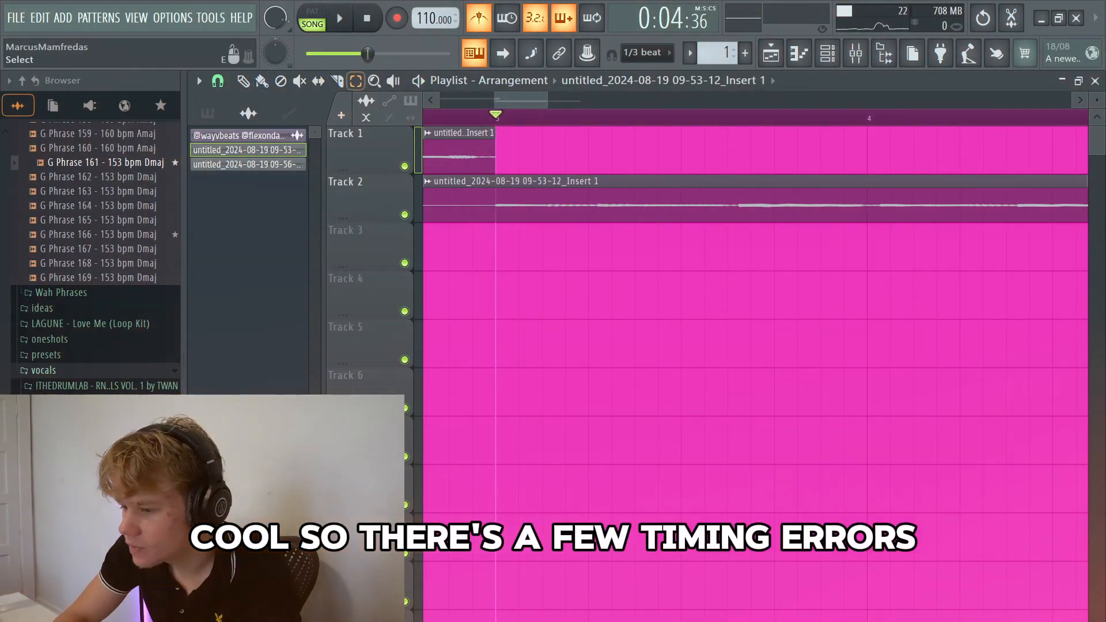
click(338, 81)
scroll(589, 202, up, 1)
drag(589, 196, 588, 215)
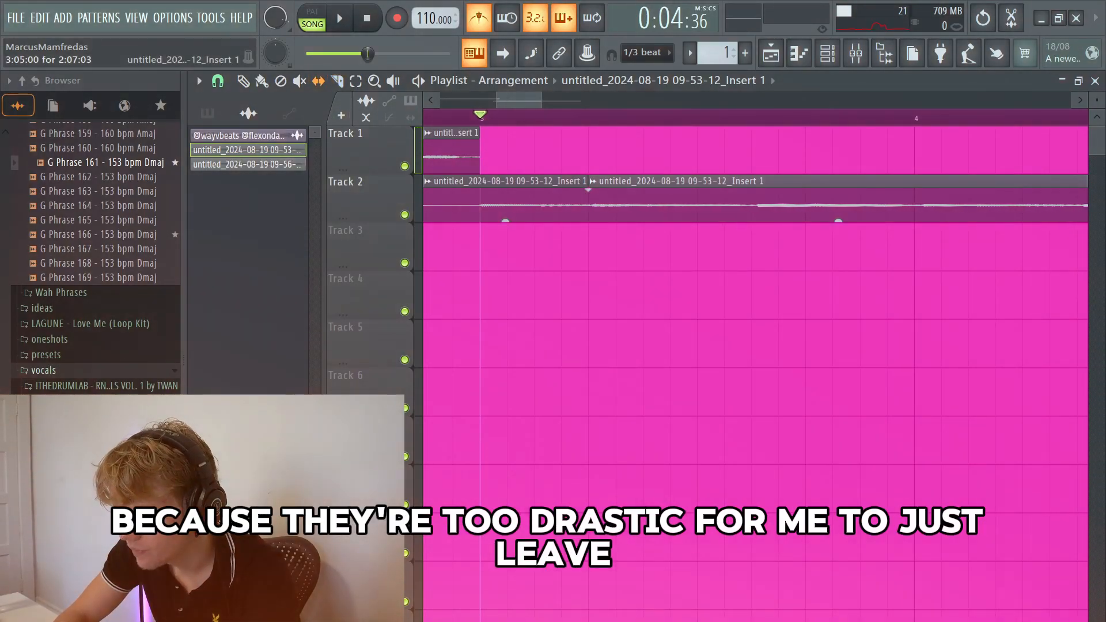
key(space)
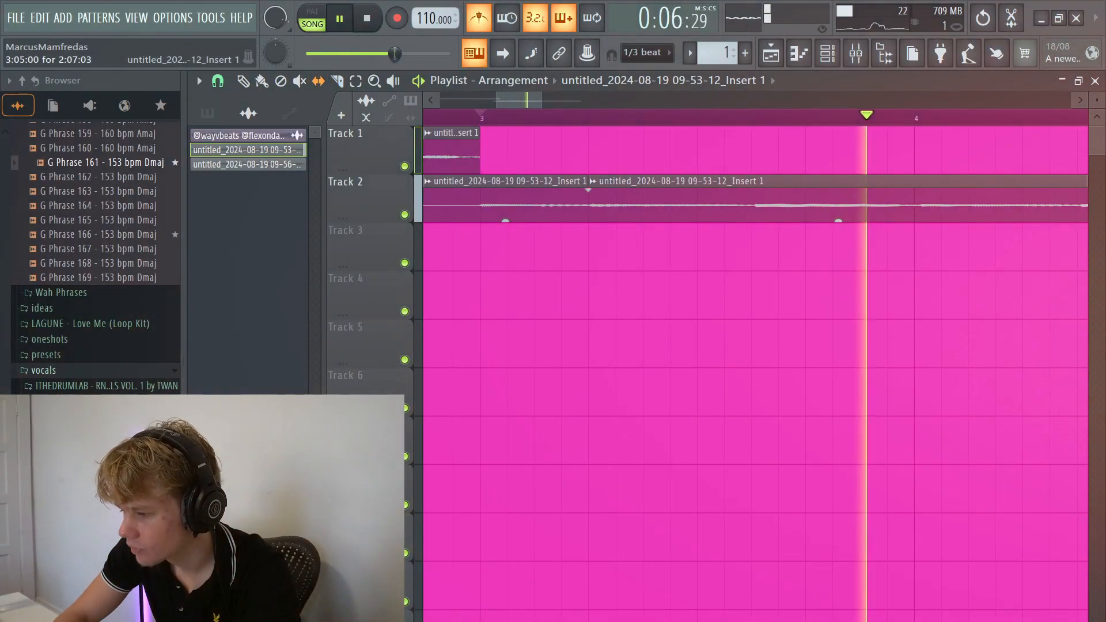
- Duplicate the 16-bar guitar arrangement three times in a row, extending Tracks 1 and 2 to bar 65
scroll(514, 260, down, 5)
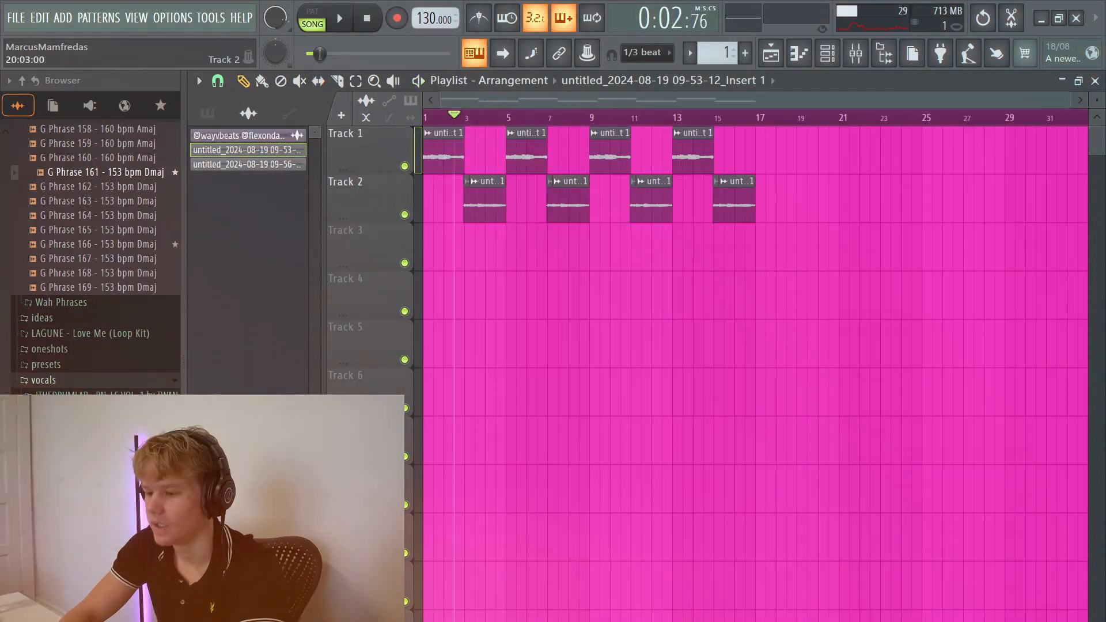
key(ctrl+b)
key(ctrl+b)
key(ctrl+b)
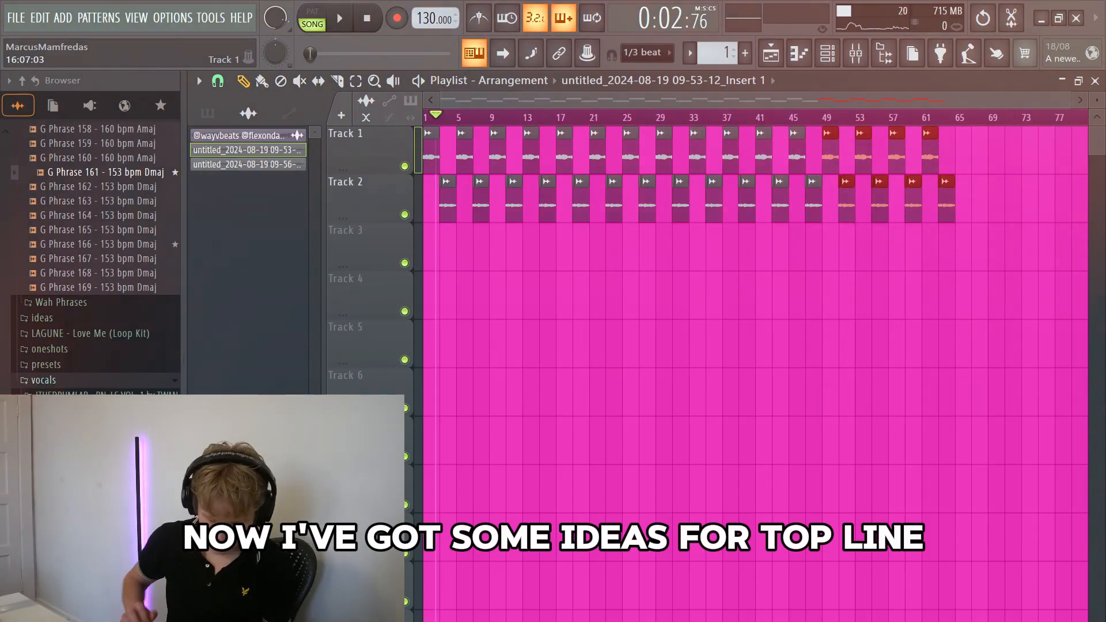
- Record a first guitar top-line take over the loop onto Track 3, with the metronome turned on partway through
key(space)
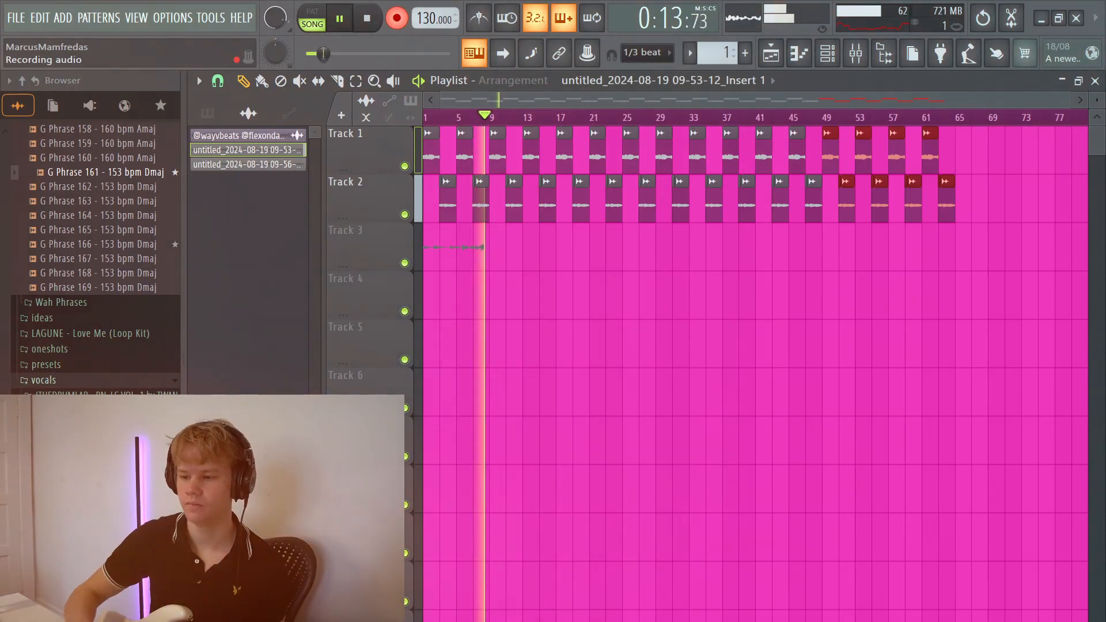
click(479, 18)
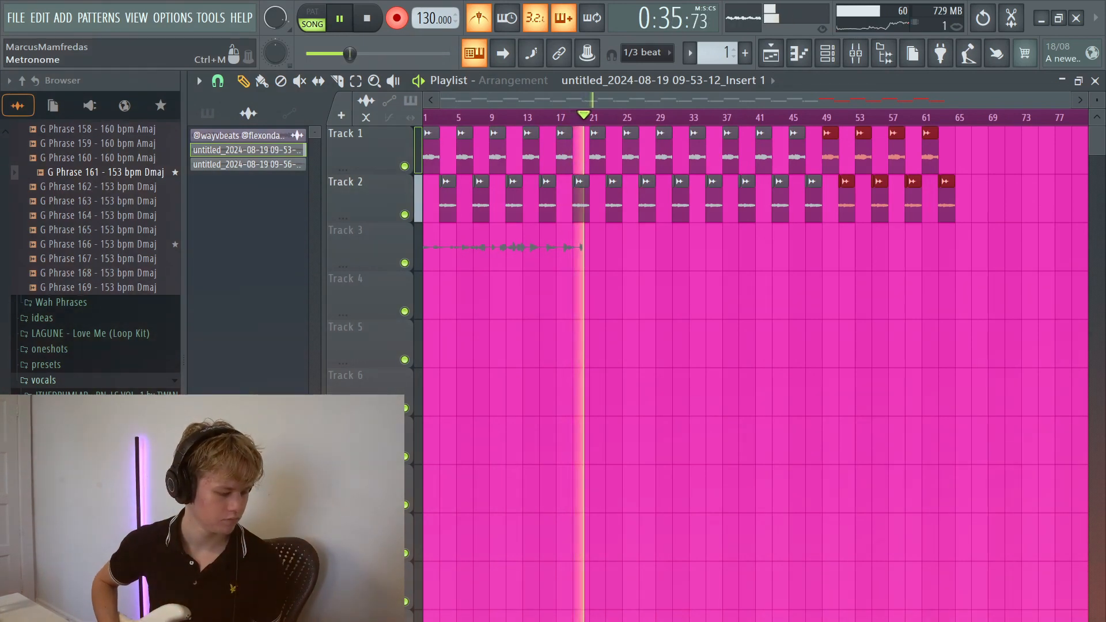
key(space)
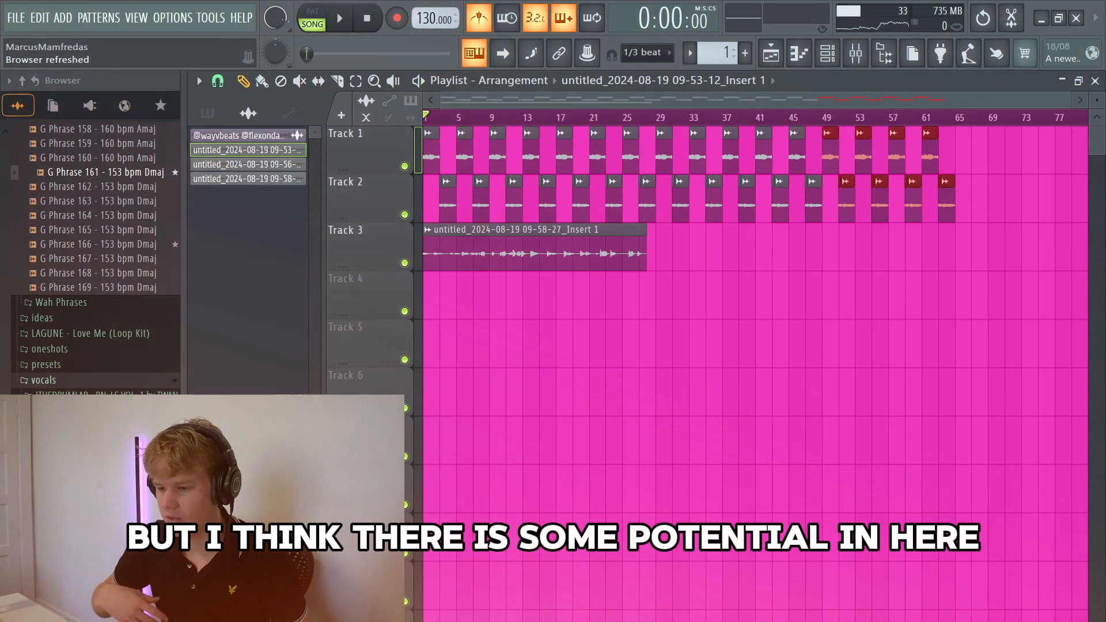
- Play back the new Track 3 take and slice it at bar 2
key(space)
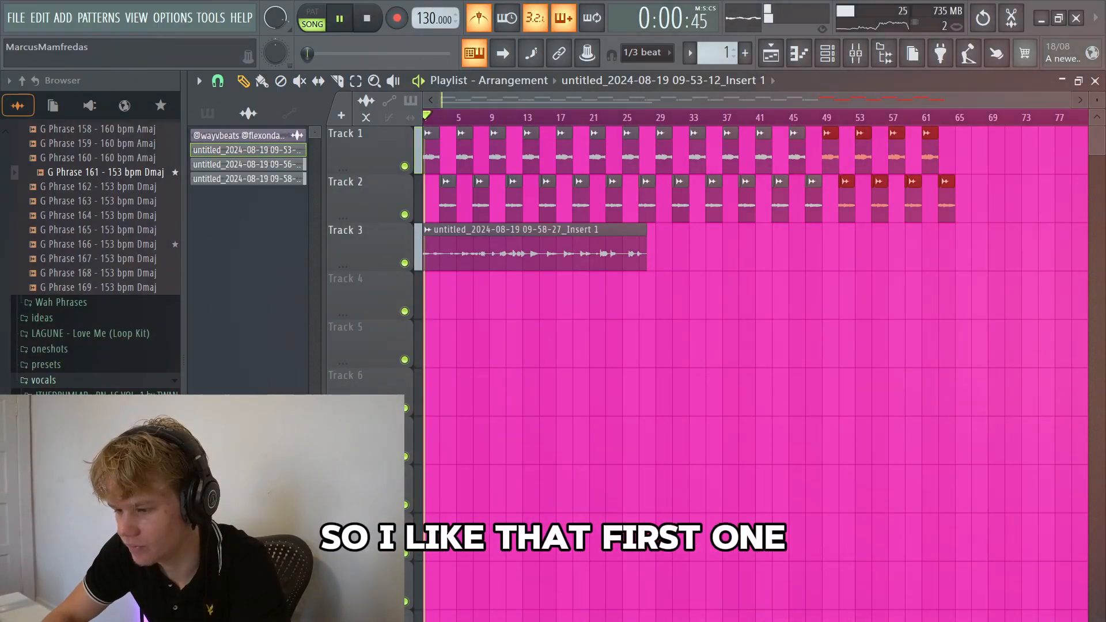
scroll(755, 268, up, 5)
key(space)
key(space)
right_click(404, 263)
key(space)
key(space)
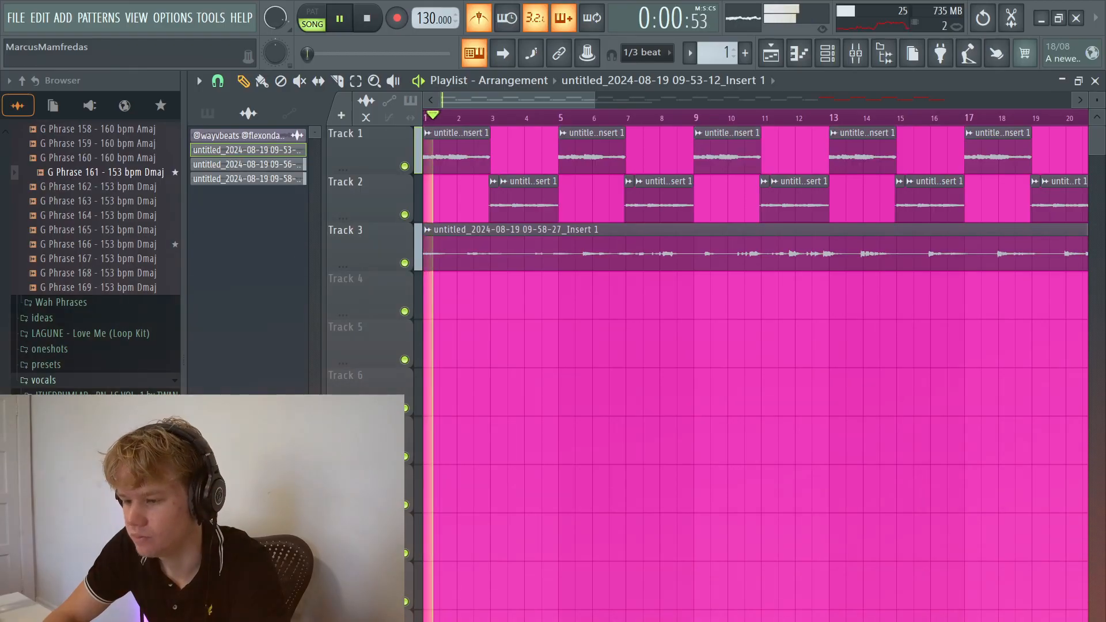
scroll(493, 294, up, 2)
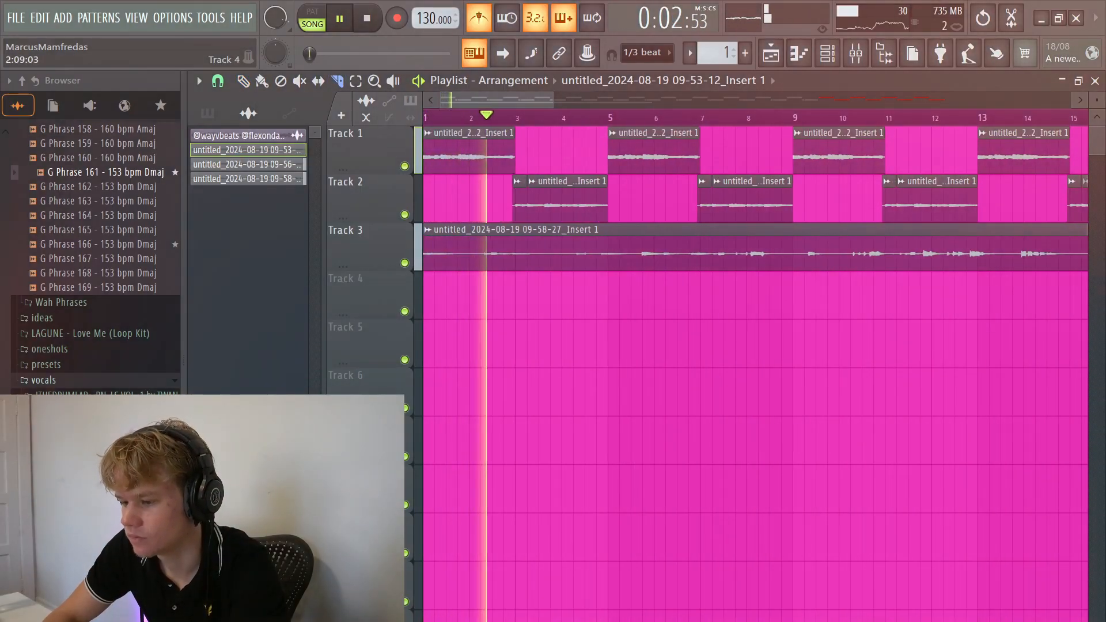
drag(469, 239, 469, 262)
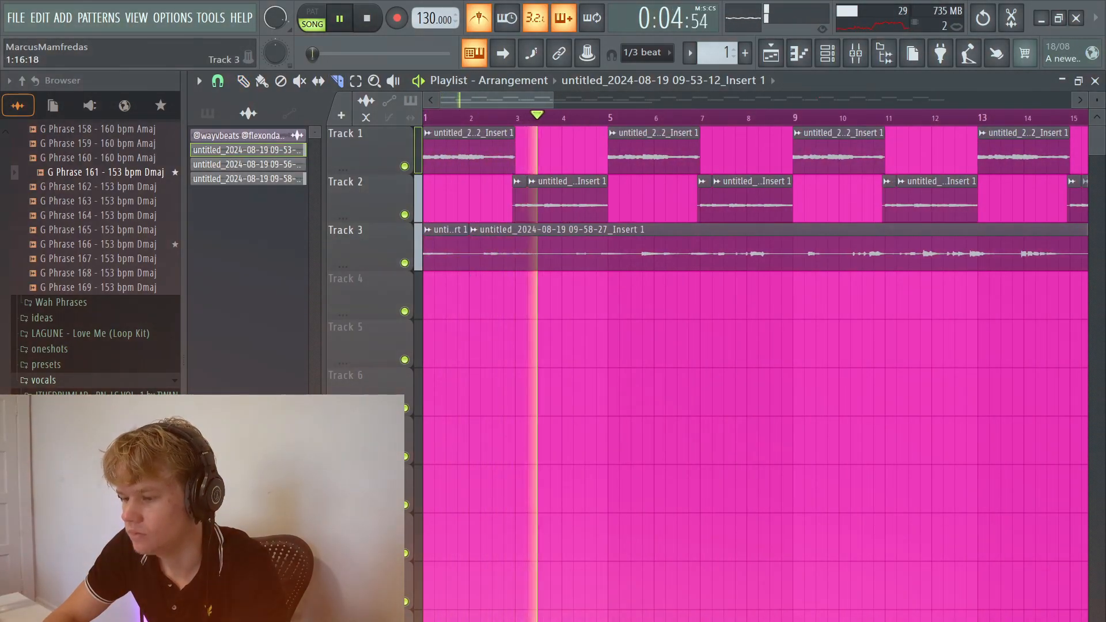
- Audition the rest of the take, keep only its usable phrases, and nudge the Track 3 phrase after bar 5 slightly earlier
key(space)
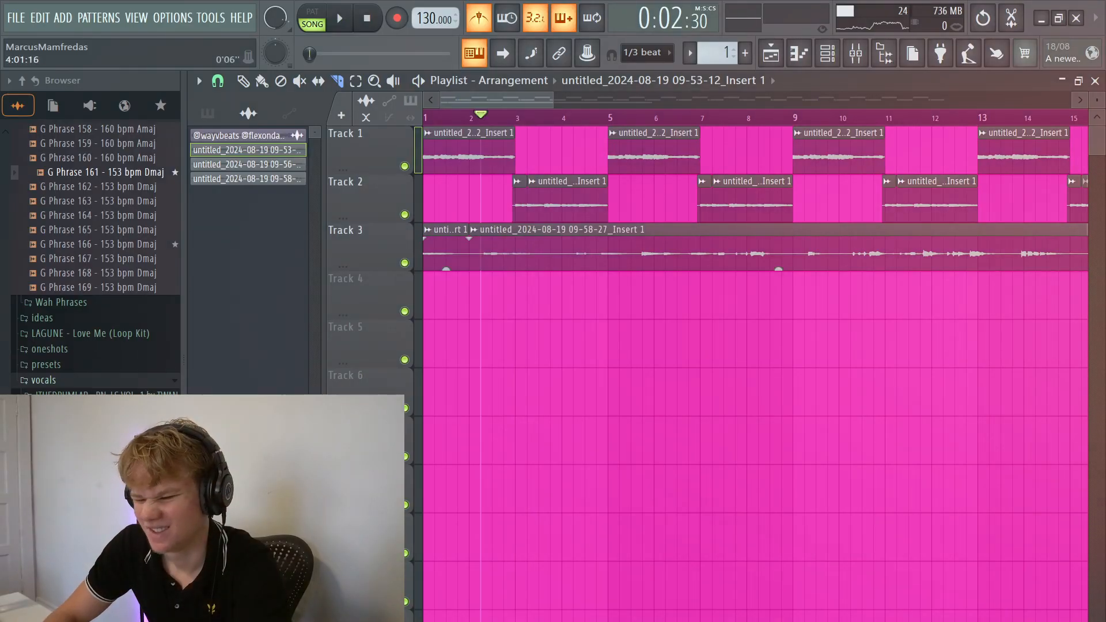
key(space)
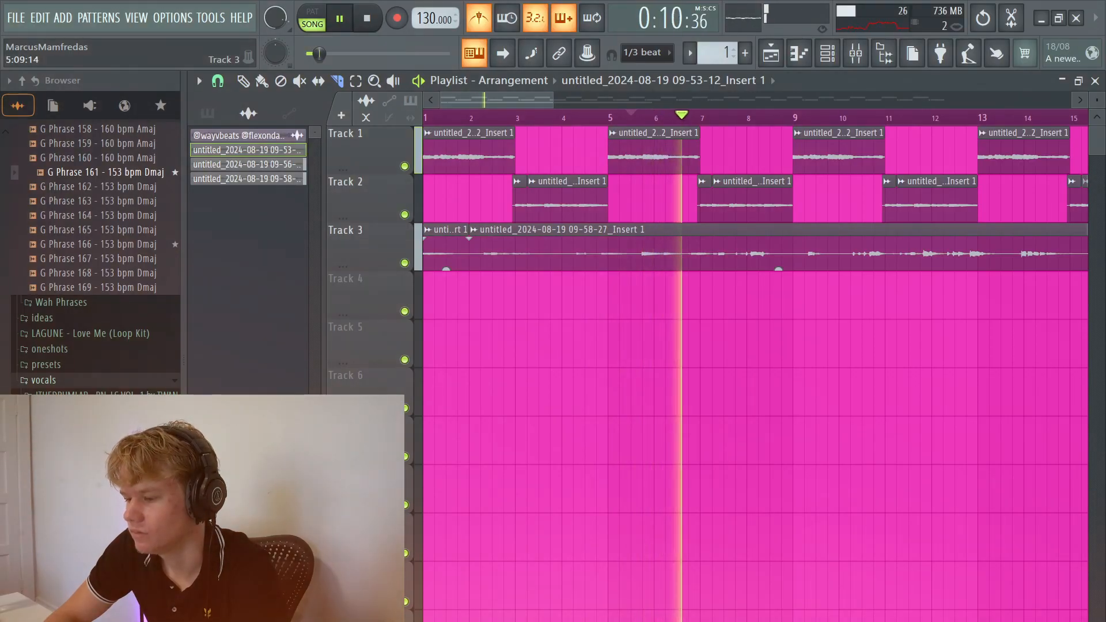
scroll(756, 247, down, 3)
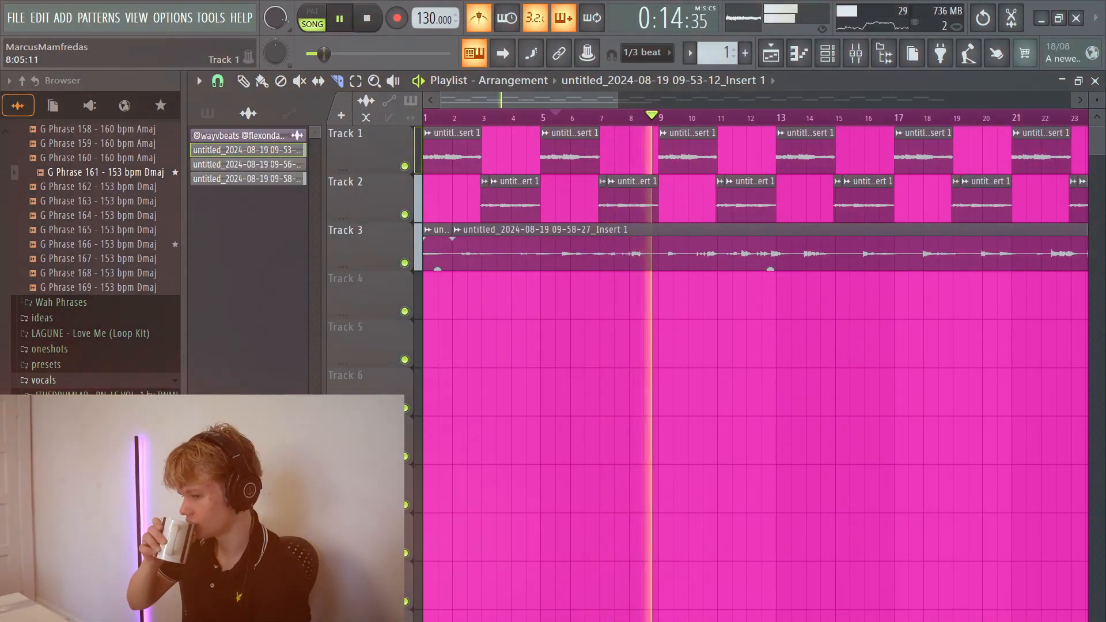
click(630, 118)
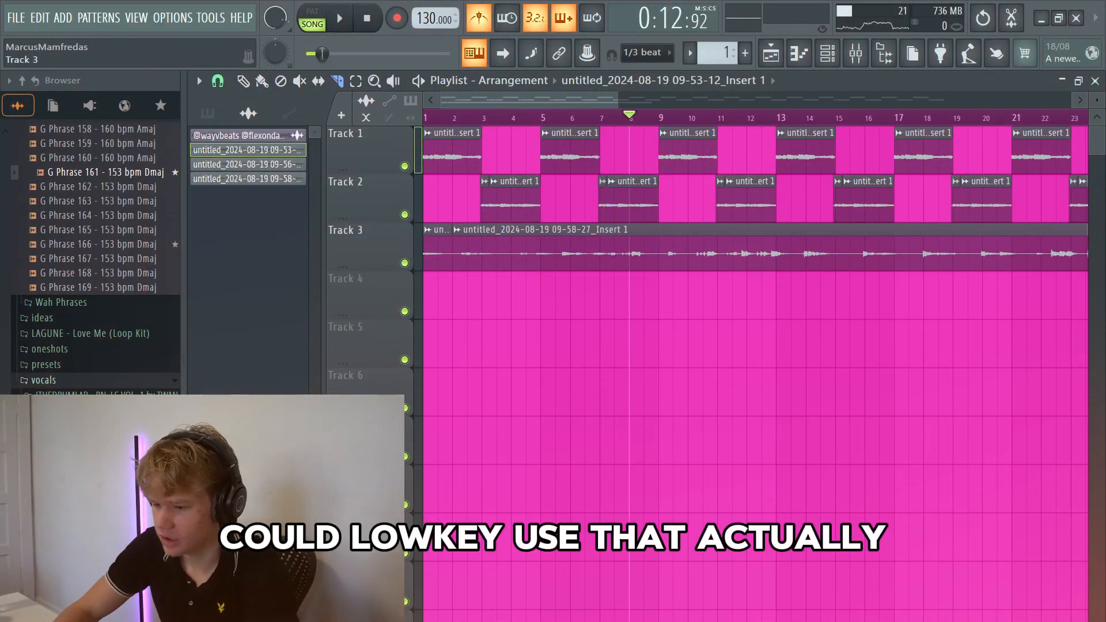
key(space)
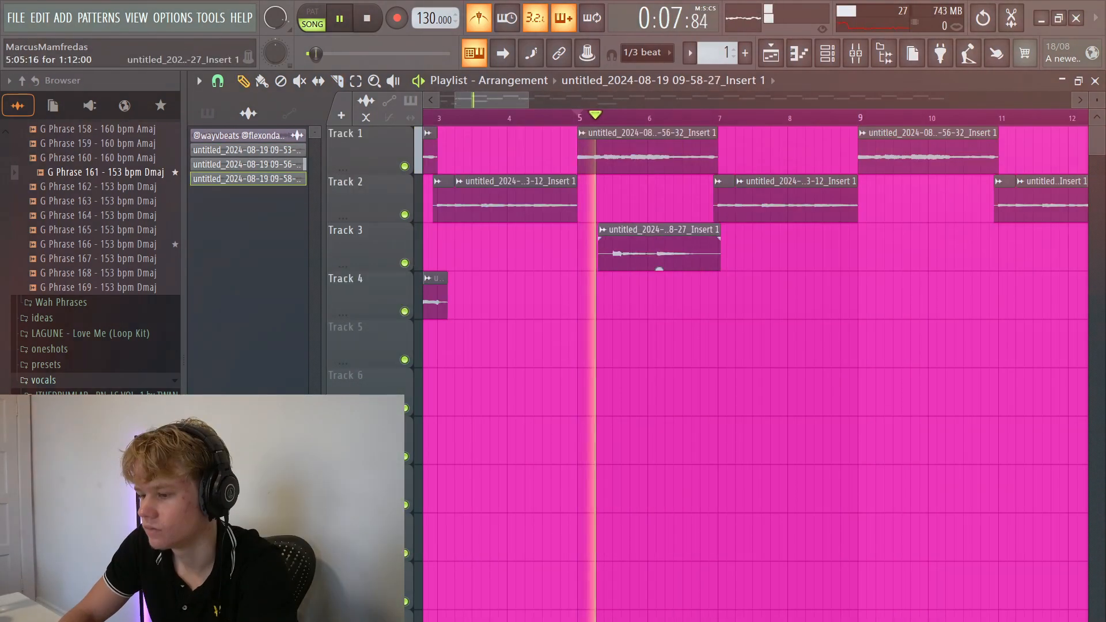
scroll(615, 309, up, 3)
drag(618, 254, 615, 254)
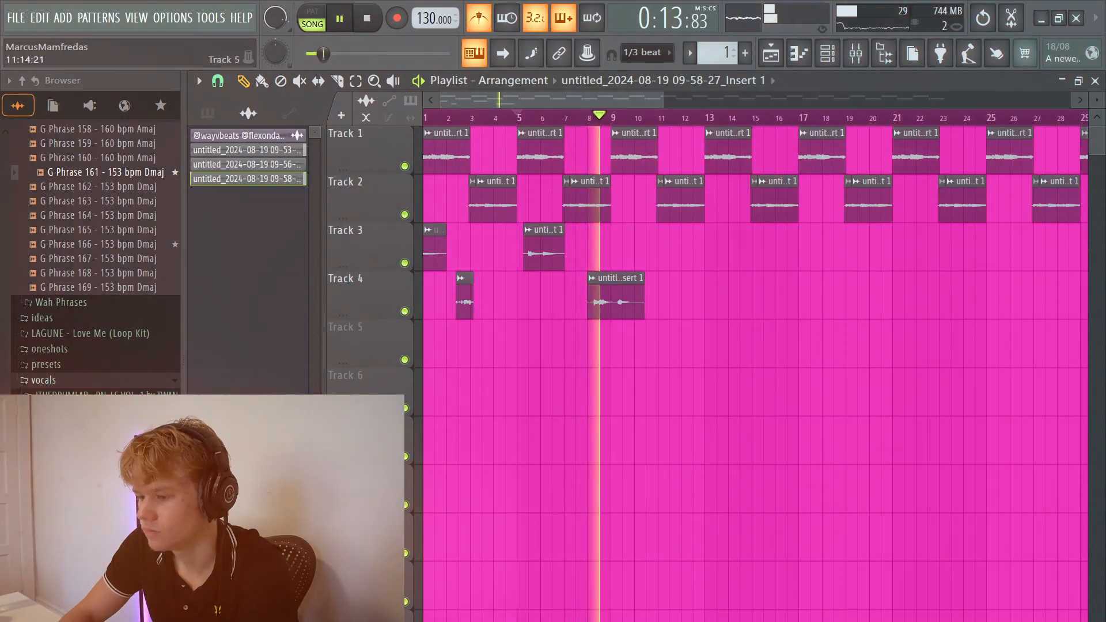
- Play through the placed phrases and trim the end of the Track 4 clip at bar 8 to about a quarter bar past bar 9
scroll(683, 344, up, 2)
scroll(572, 344, down, 6)
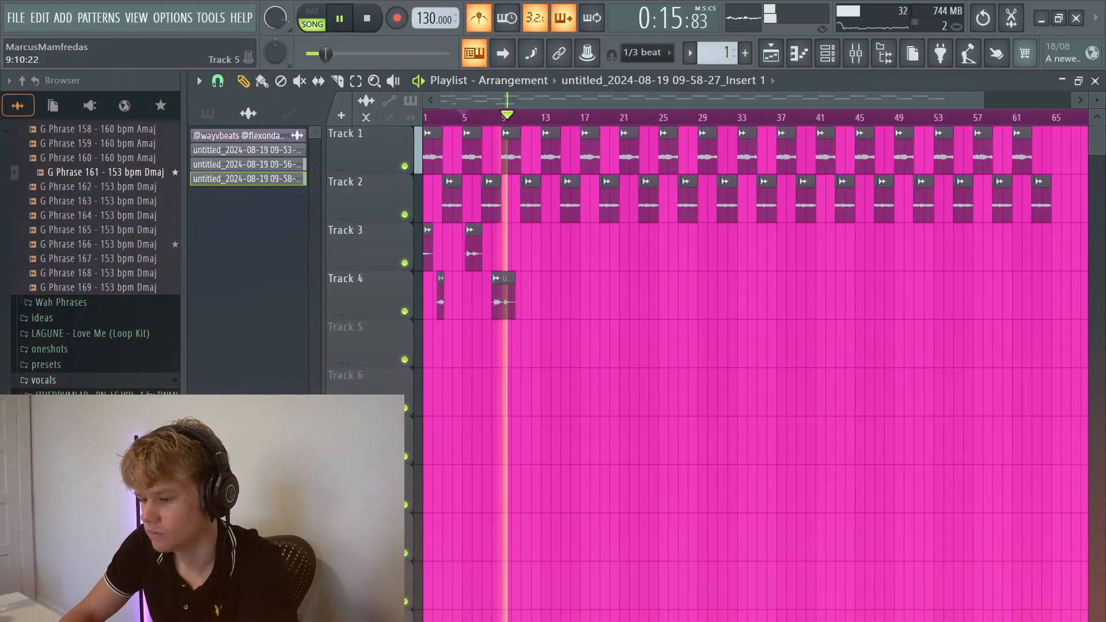
scroll(473, 173, up, 5)
key(space)
drag(737, 300, 701, 299)
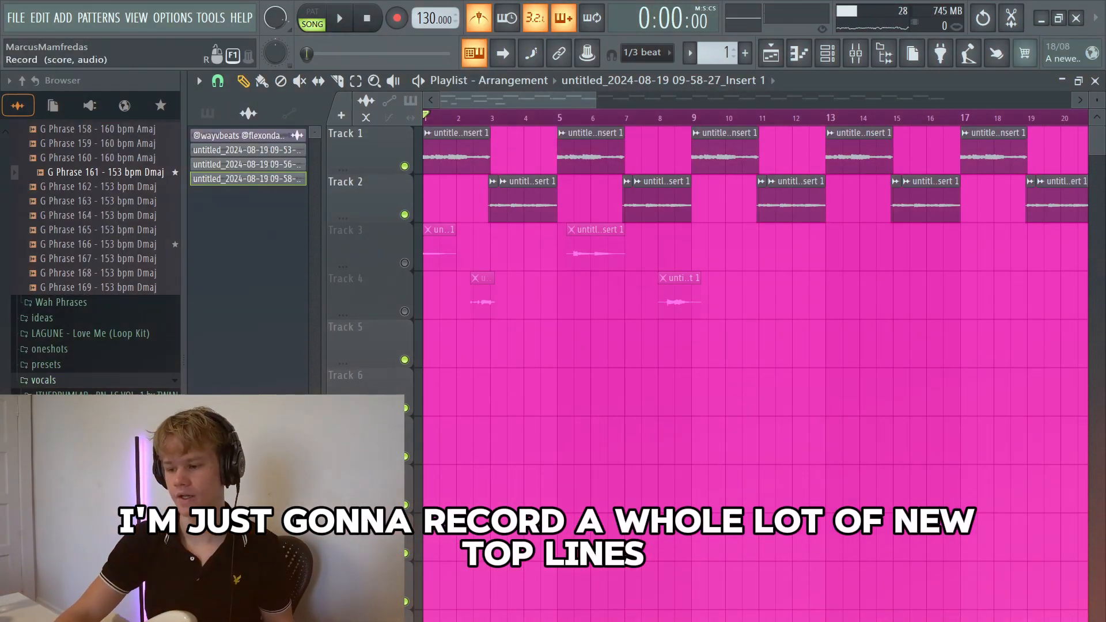
- Record another long guitar top-line take onto Track 5 with Tracks 3 and 4 muted, and play it back
click(397, 18)
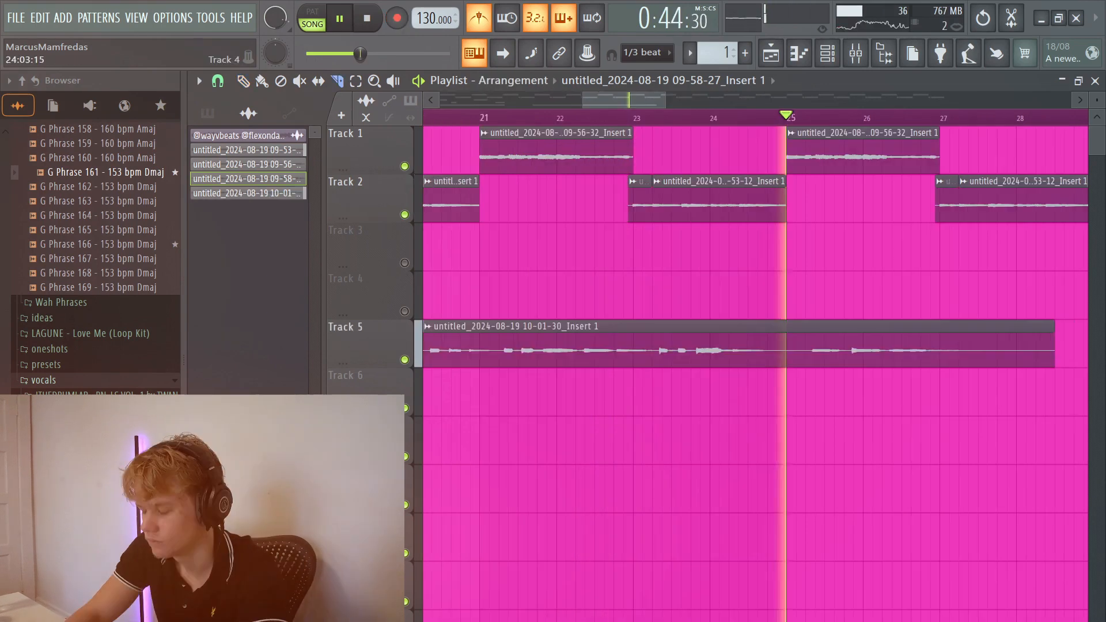
scroll(772, 317, down, 2)
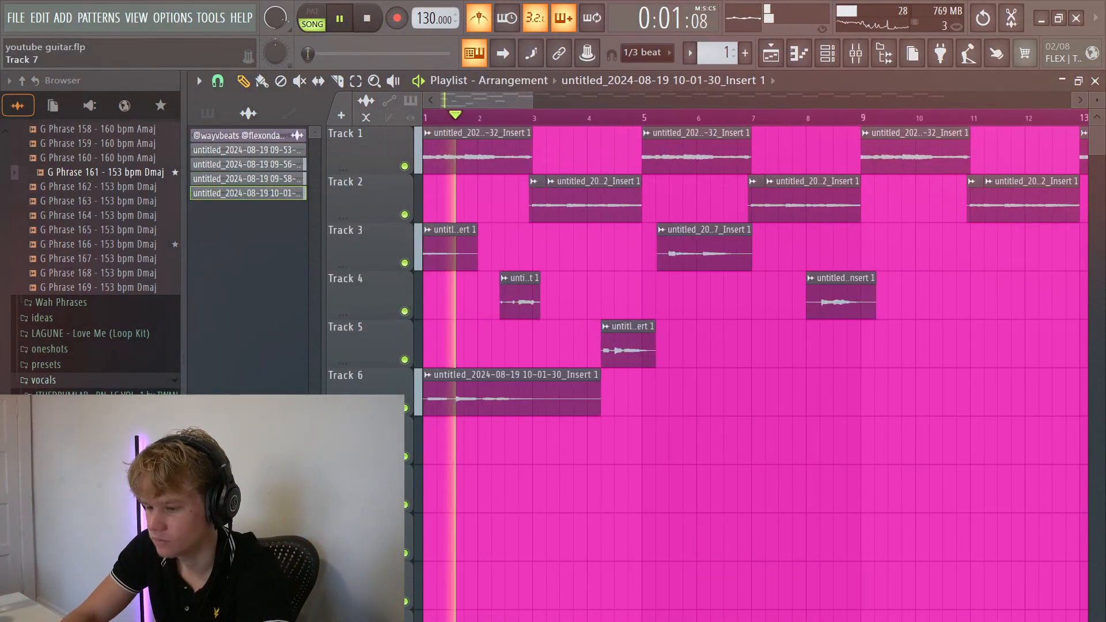
- Shift the Track 6 clip to start about a third of a bar after bar 1 and trim its end to just past bar 3
key(space)
key(space)
drag(515, 412, 473, 403)
key(space)
key(space)
scroll(518, 421, up, 2)
key(space)
key(space)
scroll(469, 403, up, 2)
scroll(707, 438, down, 2)
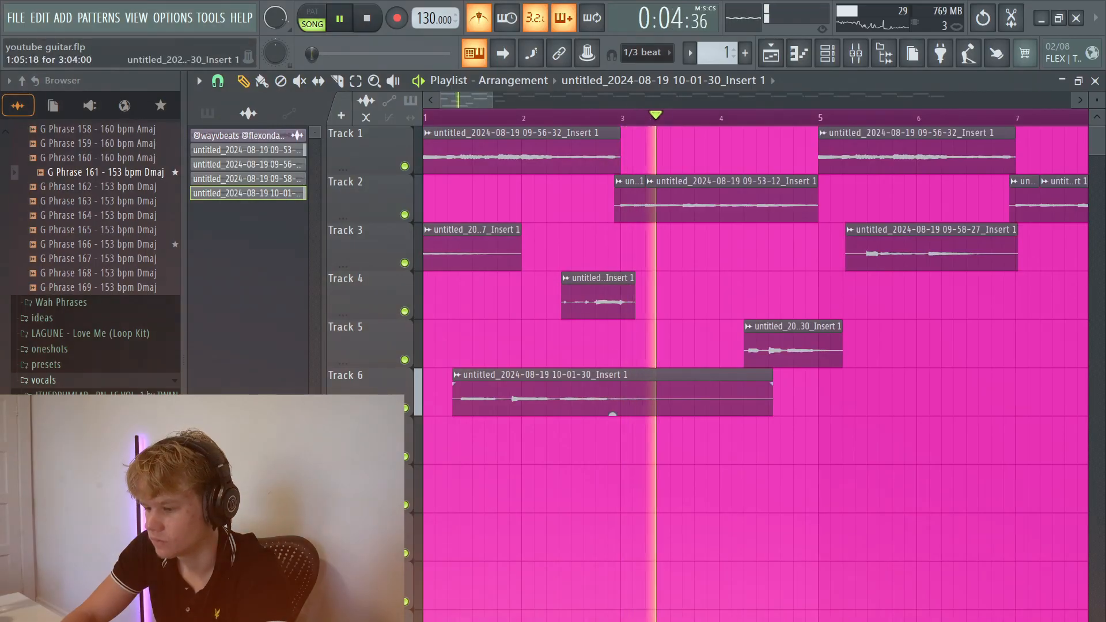
drag(771, 400, 615, 401)
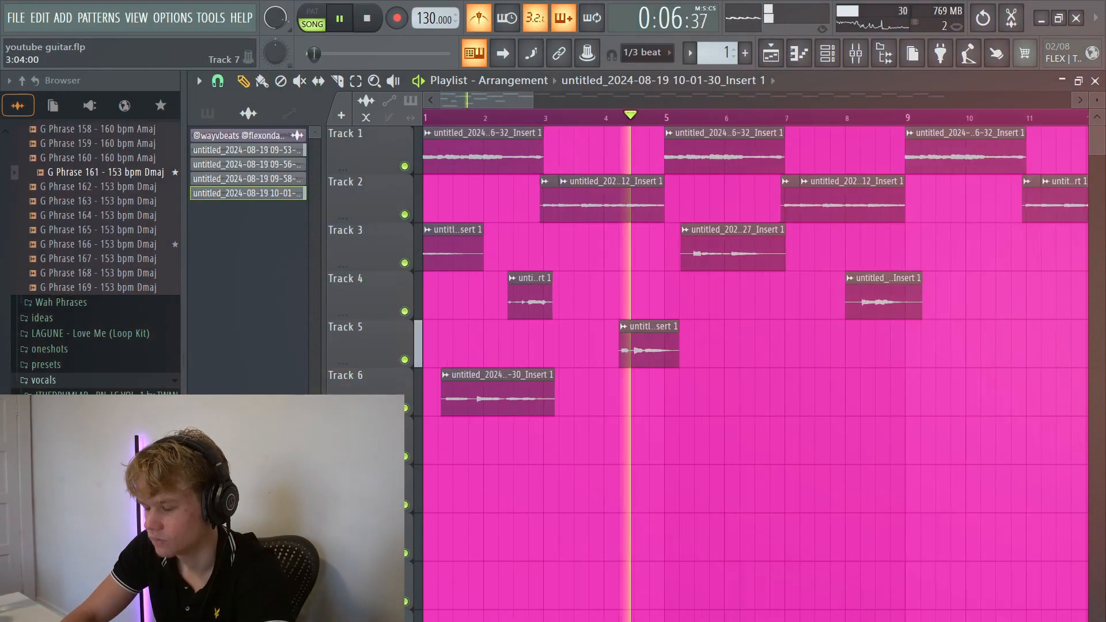
- Add a newly recorded guitar phrase on Track 5 at bar 7 and move the Track 6 clip up to Track 5
scroll(534, 414, down, 2)
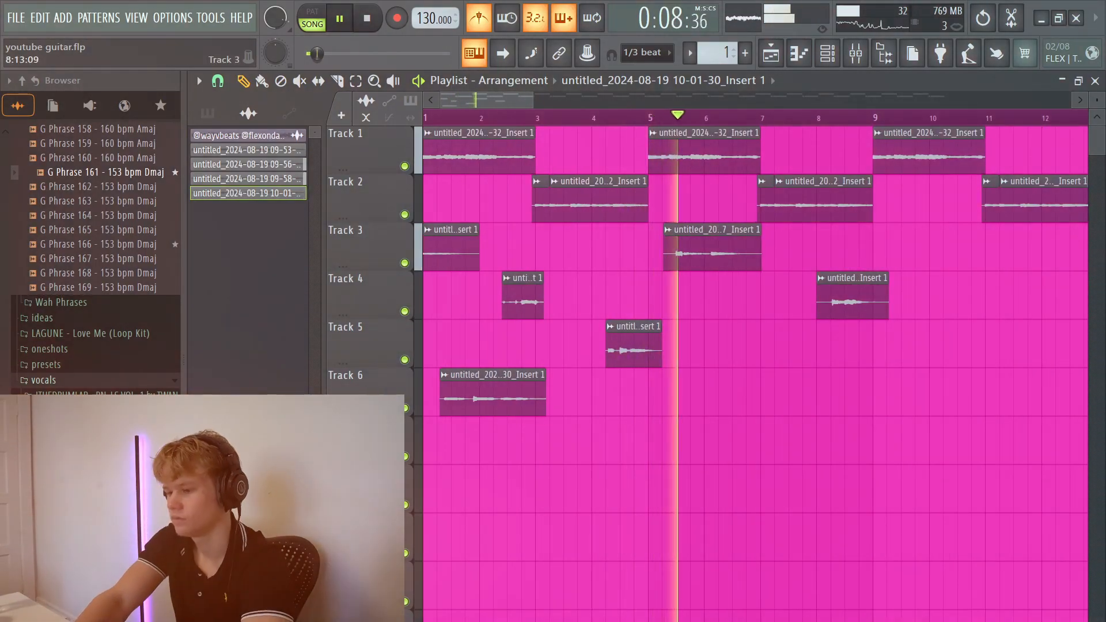
double_click(692, 254)
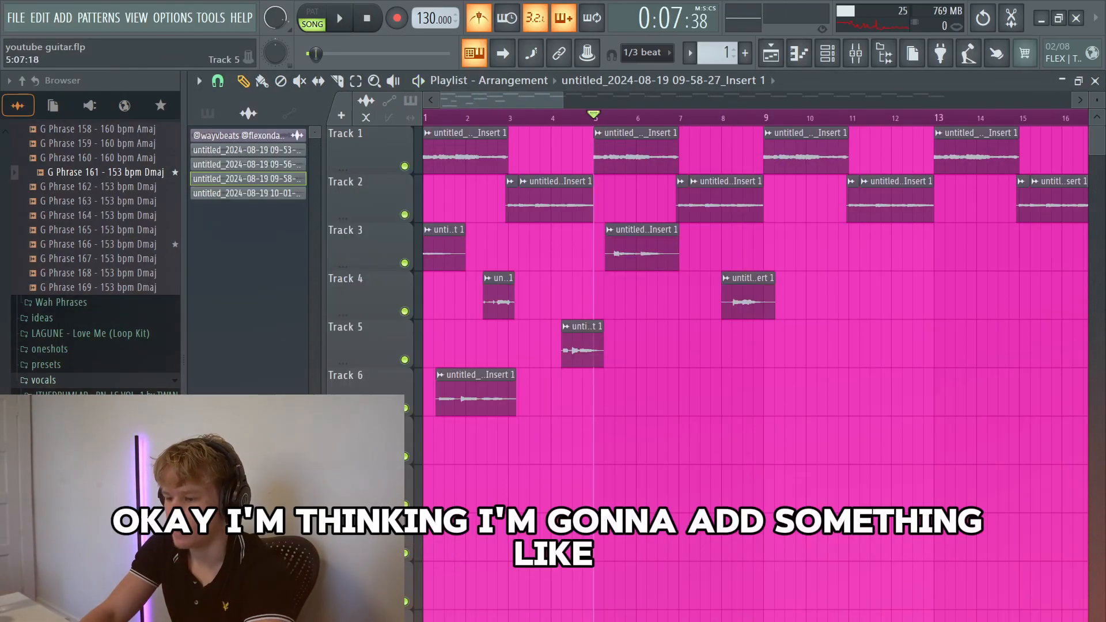
drag(678, 335, 678, 135)
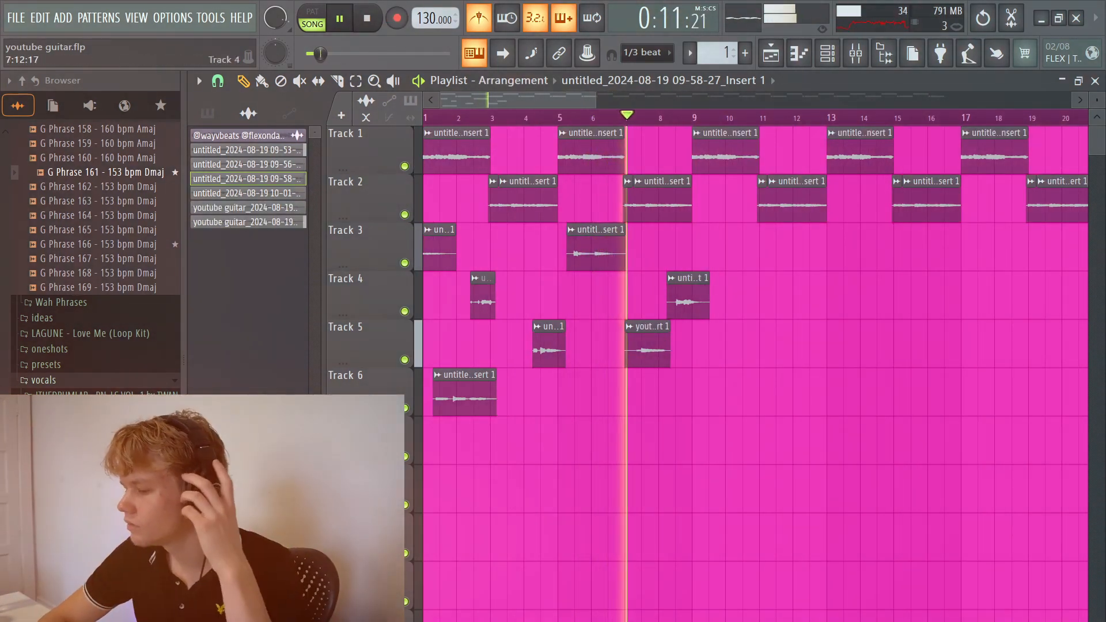
drag(465, 391, 466, 345)
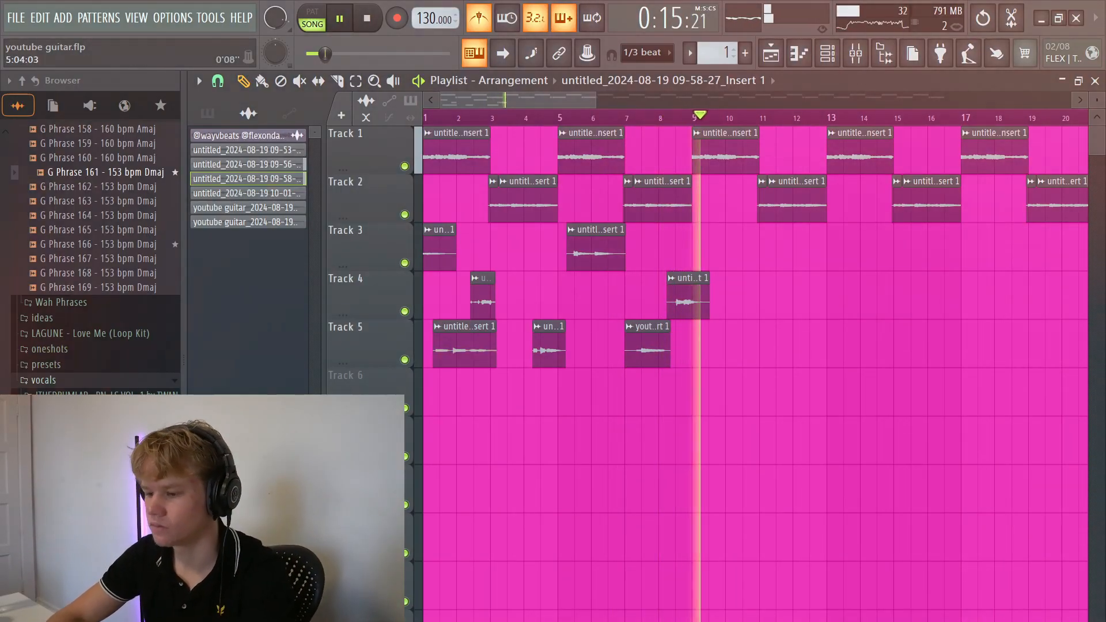
click(368, 18)
- Switch all audio clips to realtime stretching and set the project tempo to 146 BPM
click(211, 18)
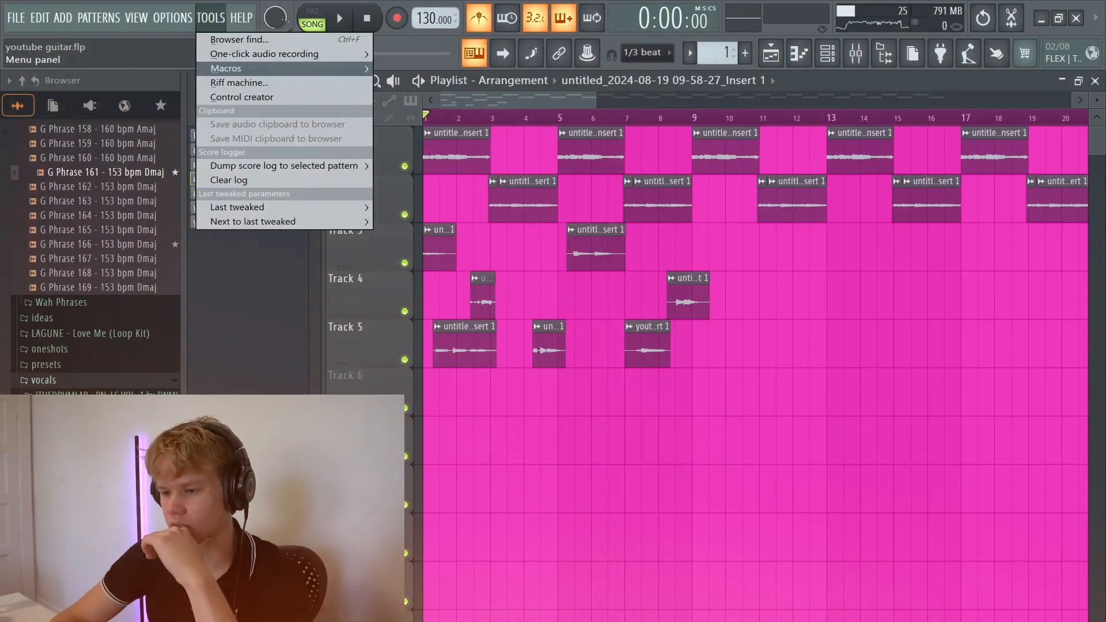
mouse_move(231, 68)
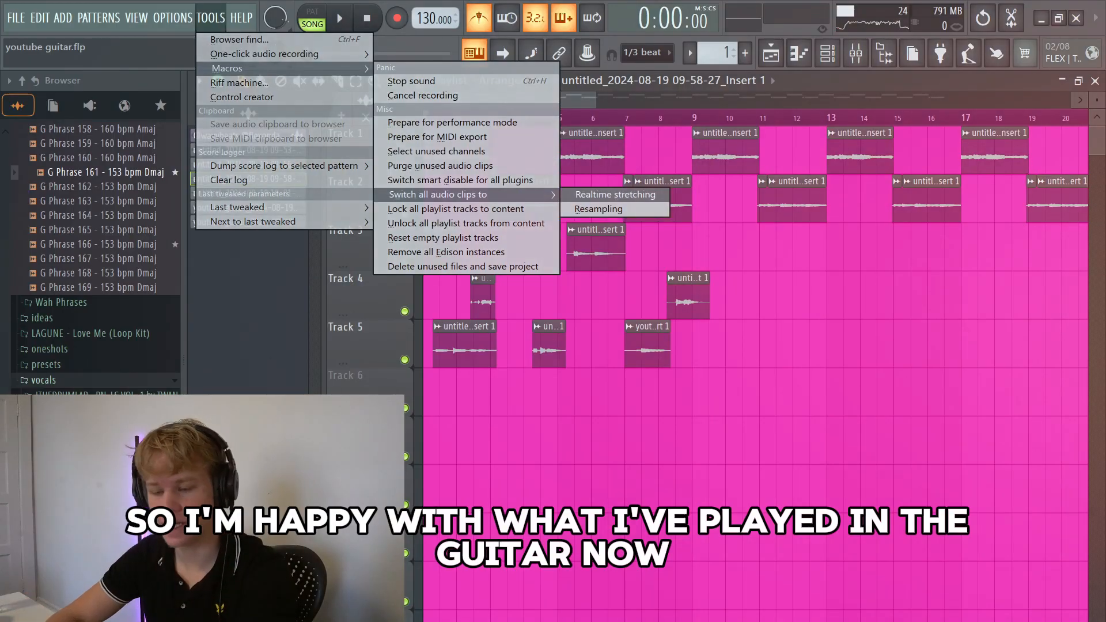
click(616, 195)
key(Return)
mouse_move(427, 19)
mouse_down()
mouse_move(427, 1)
mouse_move(427, 23)
mouse_up()
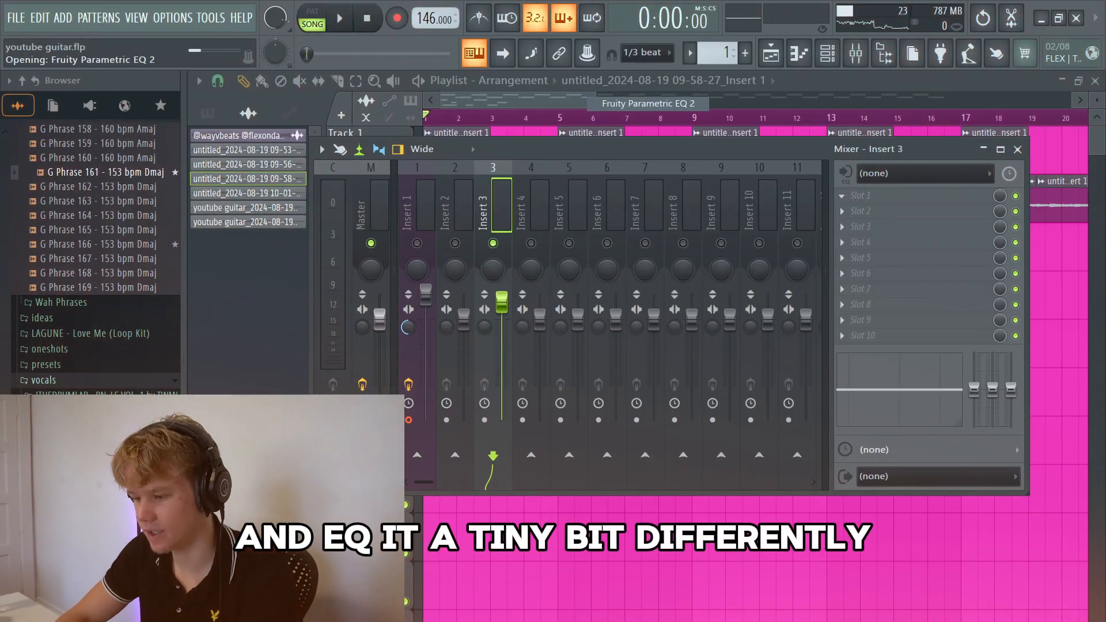
- Load a preset in Fruity Parametric EQ 2 on mixer Insert 3 and raise the gain of the first Track 3 clip
key(space)
drag(518, 134, 571, 136)
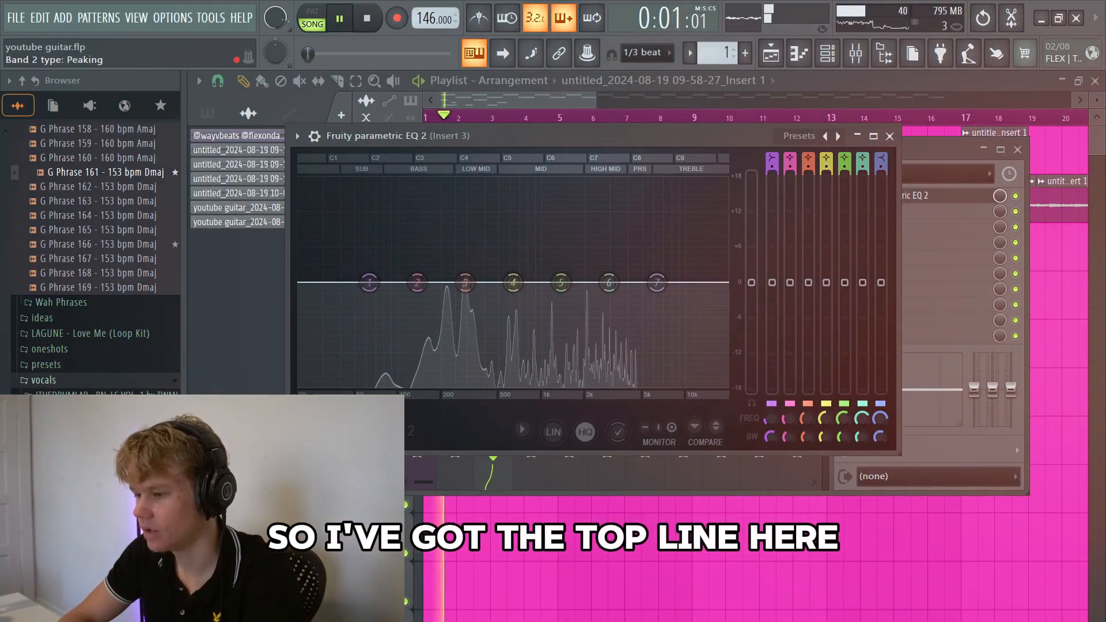
click(794, 136)
click(844, 204)
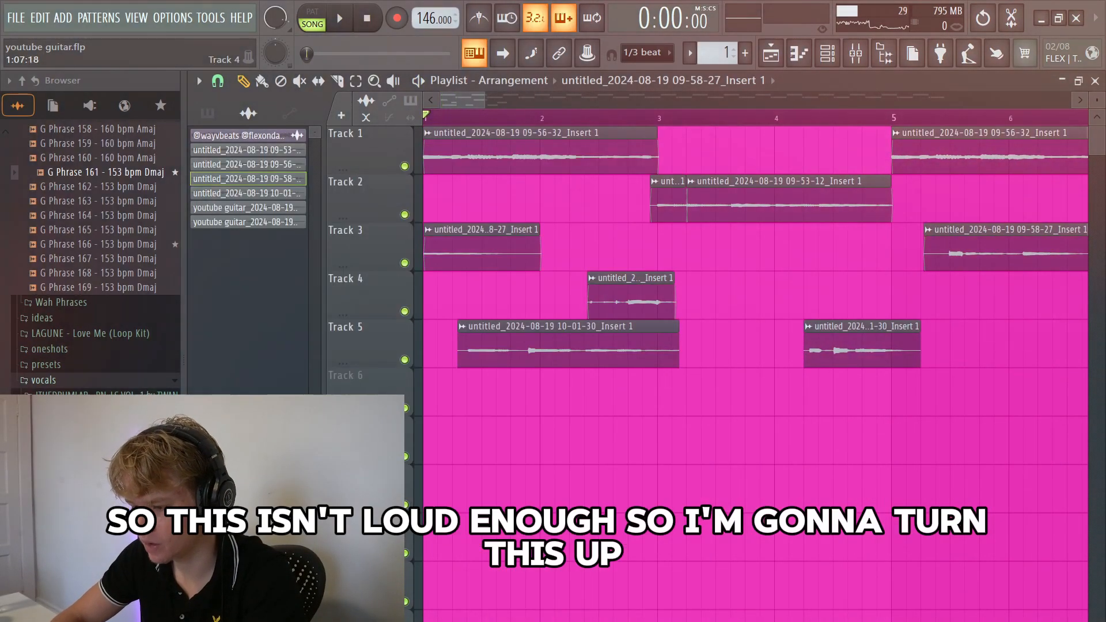
drag(481, 268, 538, 253)
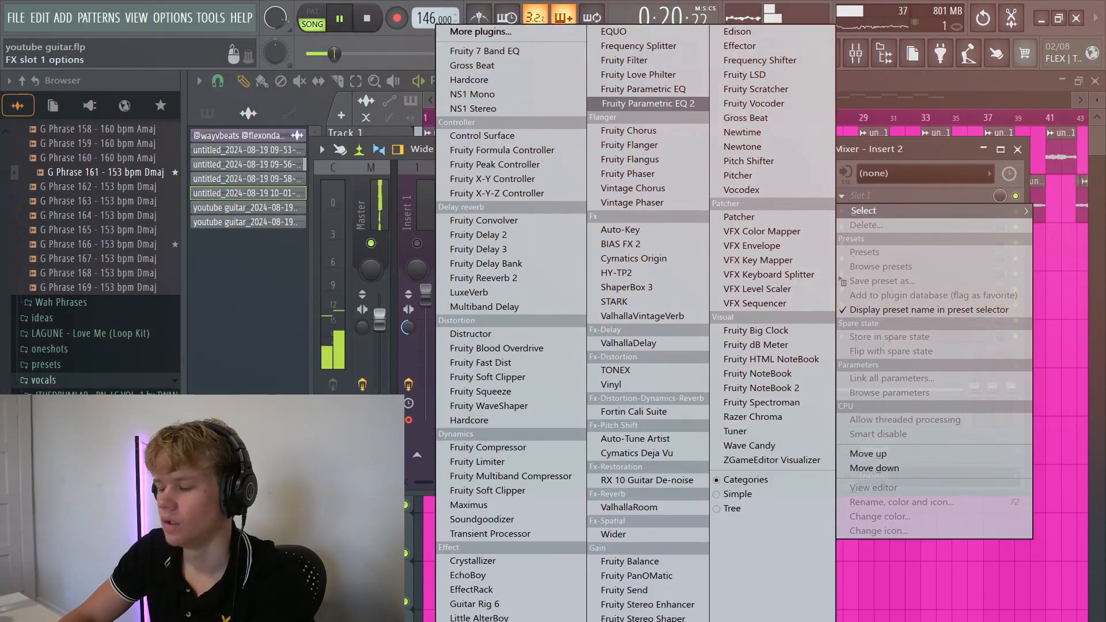
- Add Fruity Parametric EQ 2 to mixer Insert 2 and slightly boost the mids and high mids with bands 5 and 6
click(605, 103)
key(space)
drag(522, 322, 471, 313)
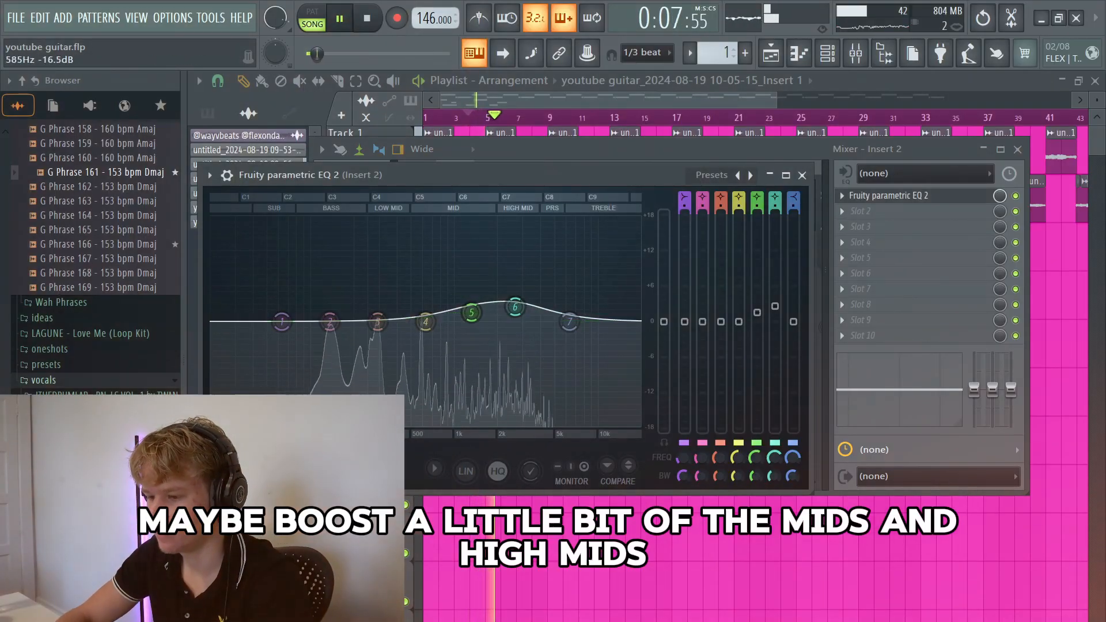
click(802, 175)
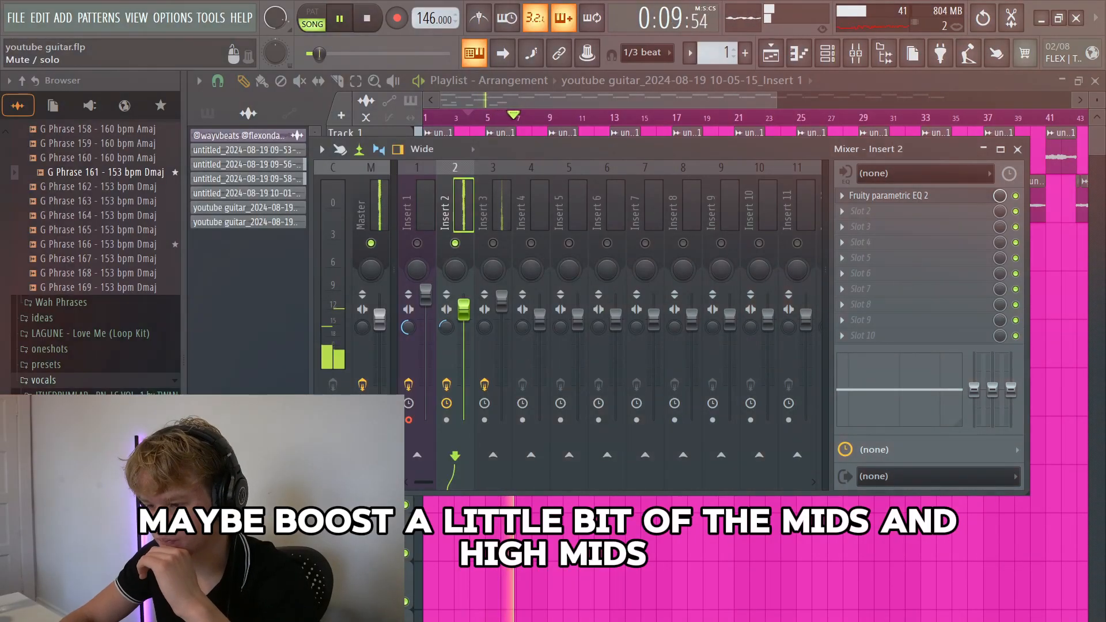
- Unsolo Insert 2 in the mixer and play all the guitar parts together
right_click(455, 243)
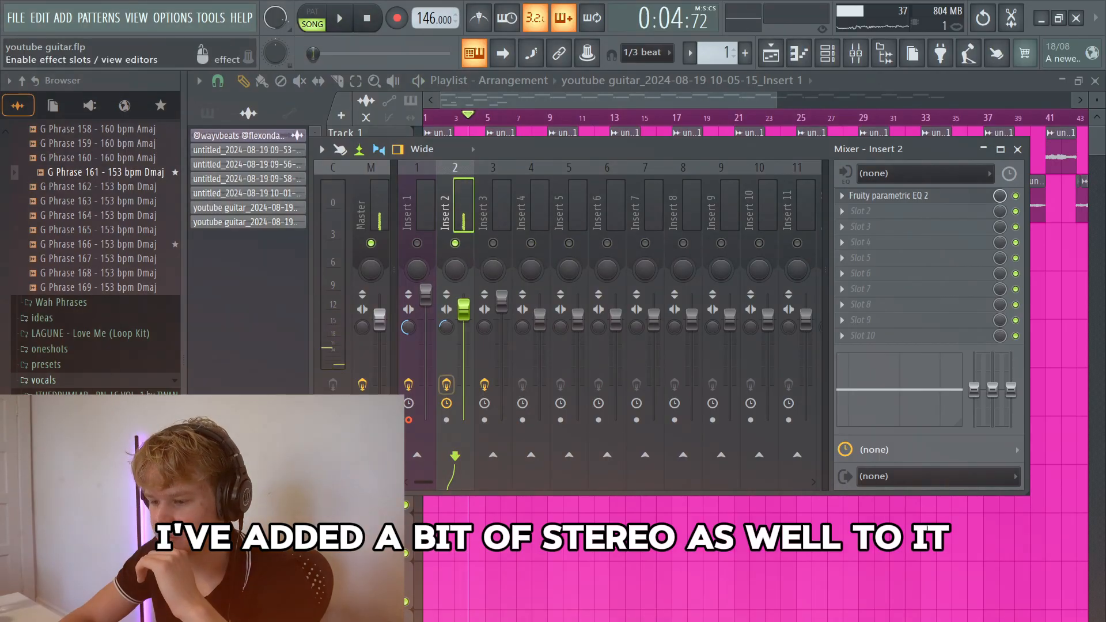
right_click(455, 244)
key(space)
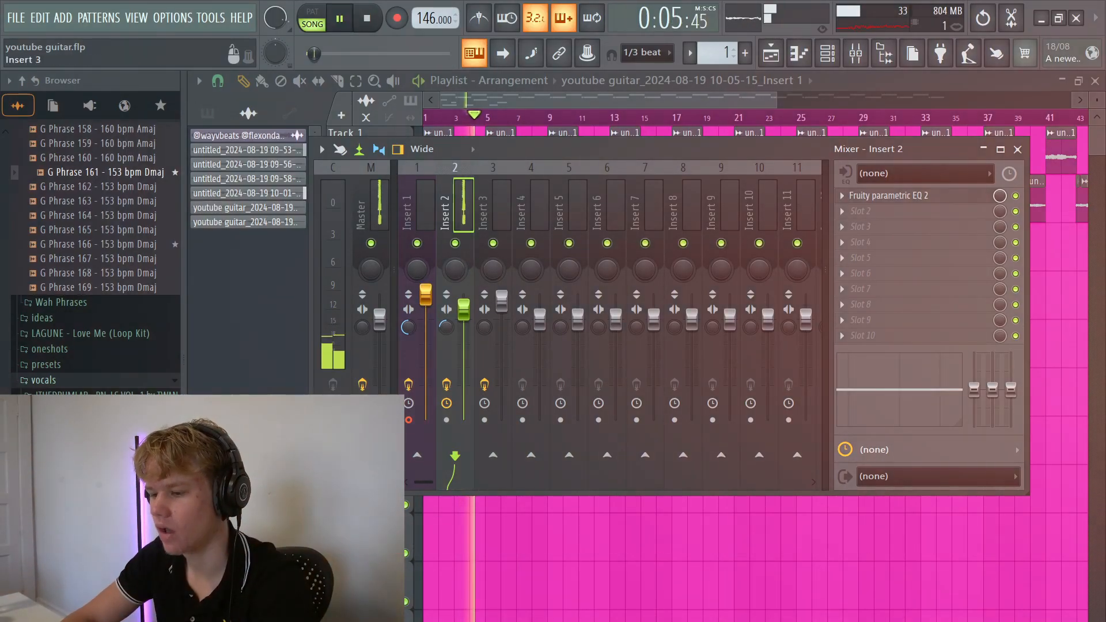
- Lower the ValhallaVintageVerb mix level on mixer Insert 3 to 79% and save the project
click(490, 210)
key(F9)
scroll(586, 294, down, 1)
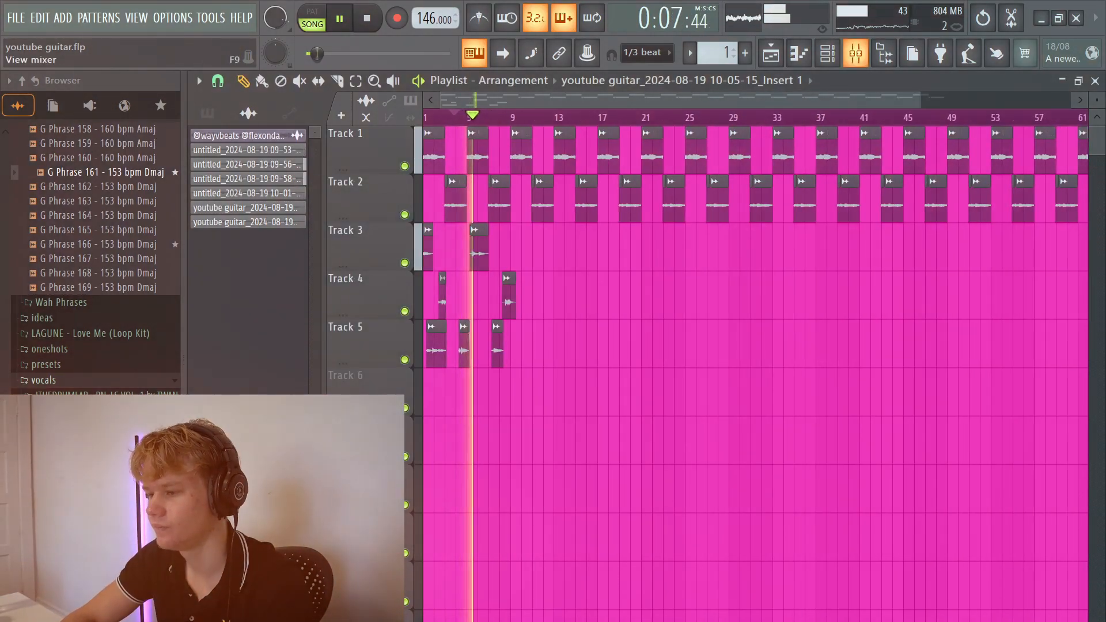
click(855, 53)
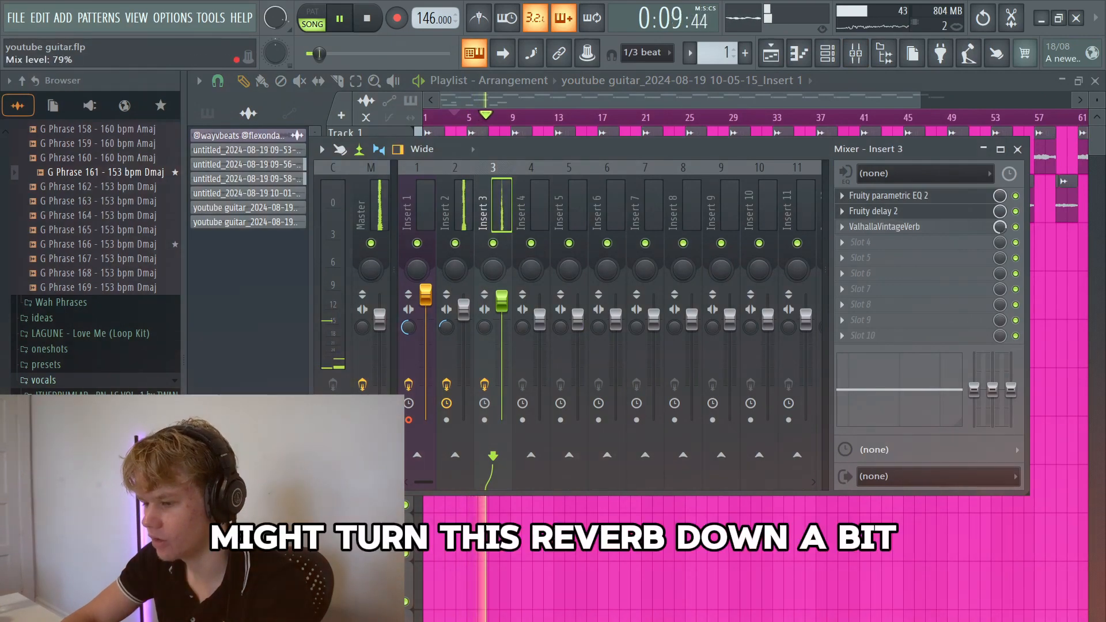
key(F9)
key(ctrl+s)
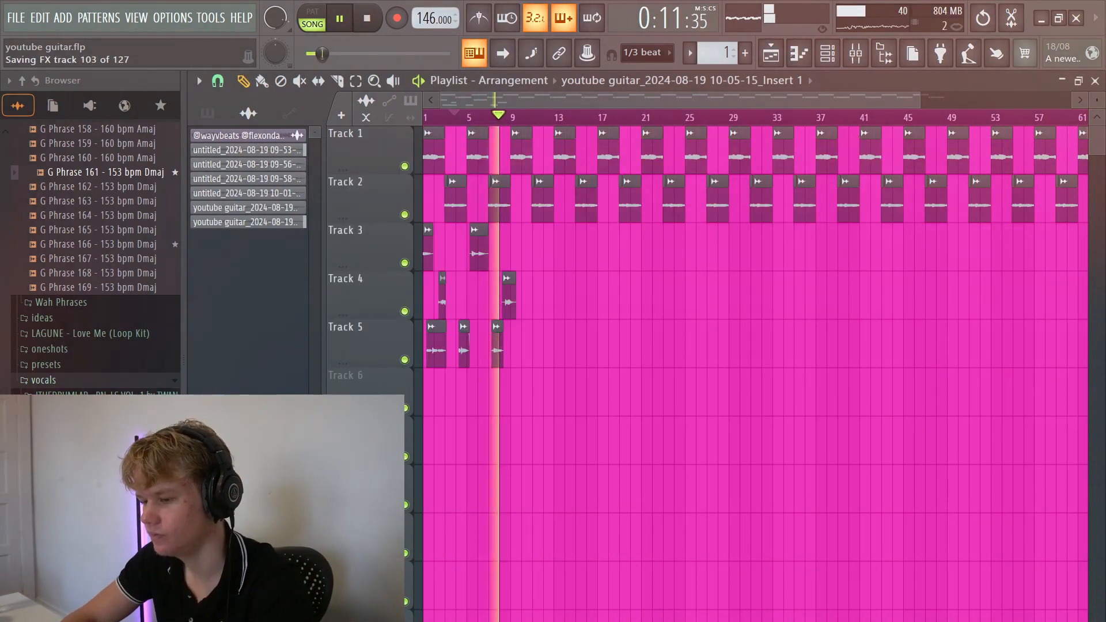
- Pan the first Track 3 guitar clip slightly left and solo Tracks 3 and 4 to check the matching clips
scroll(501, 289, up, 4)
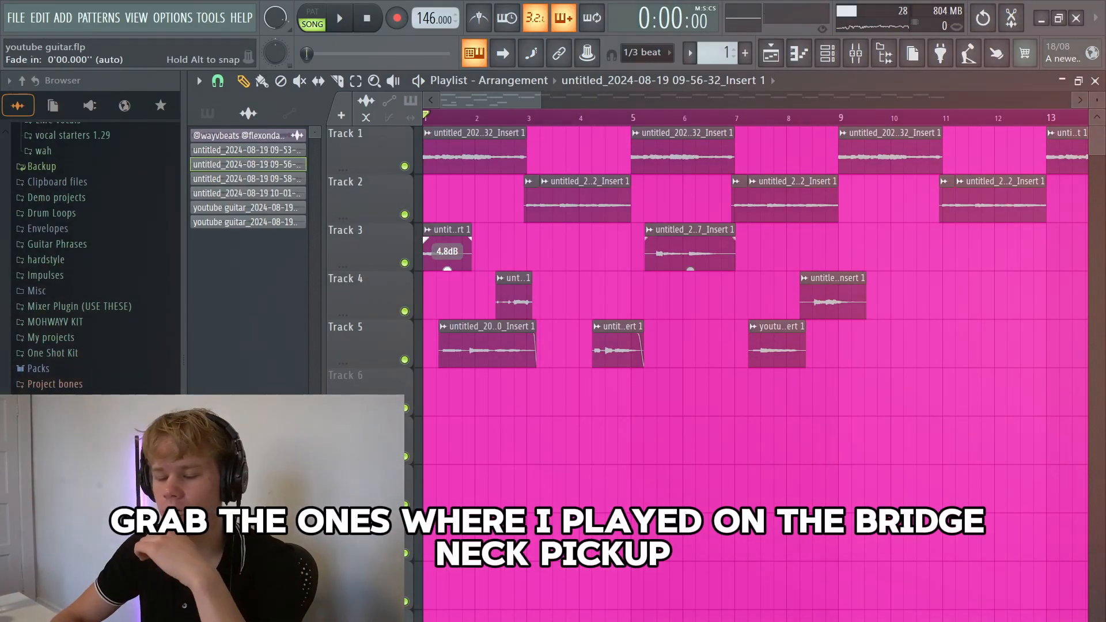
double_click(447, 252)
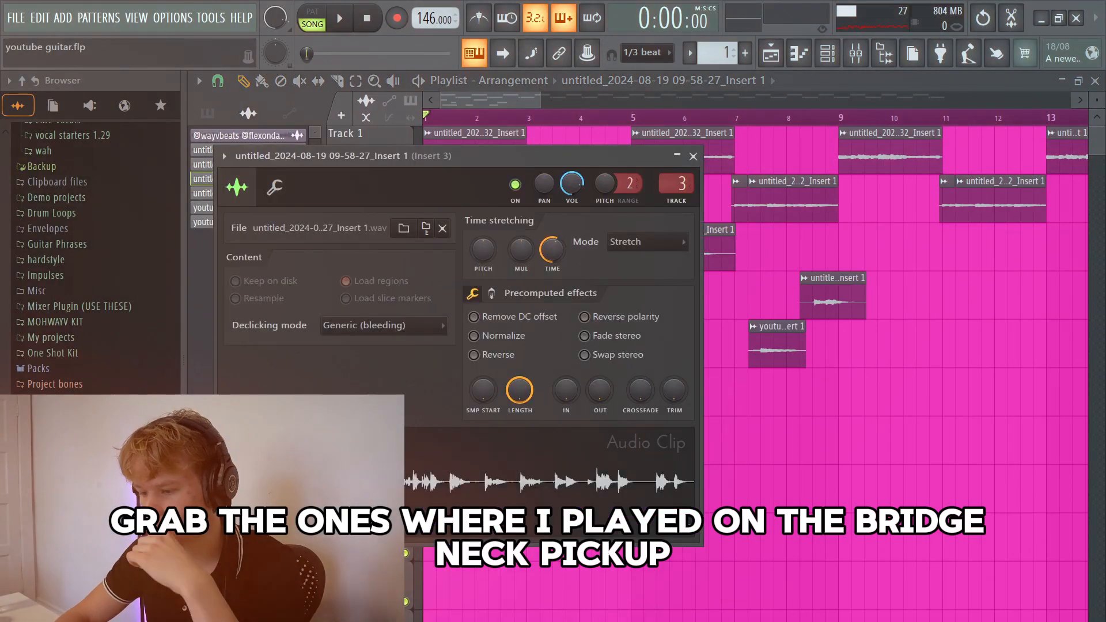
drag(544, 184, 544, 188)
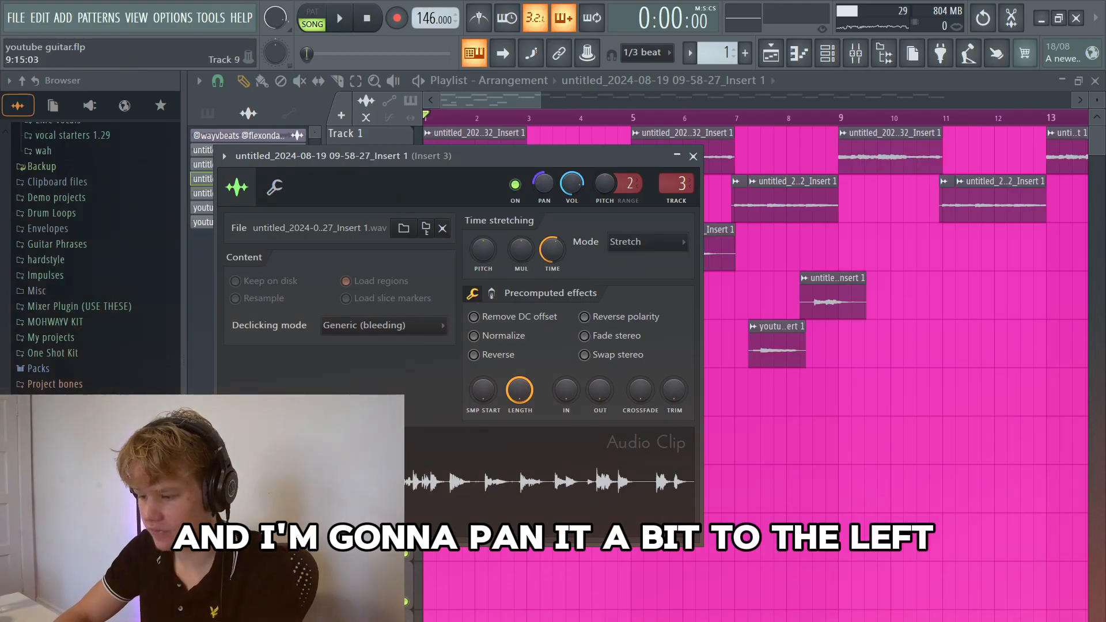
right_click(886, 537)
right_click(404, 263)
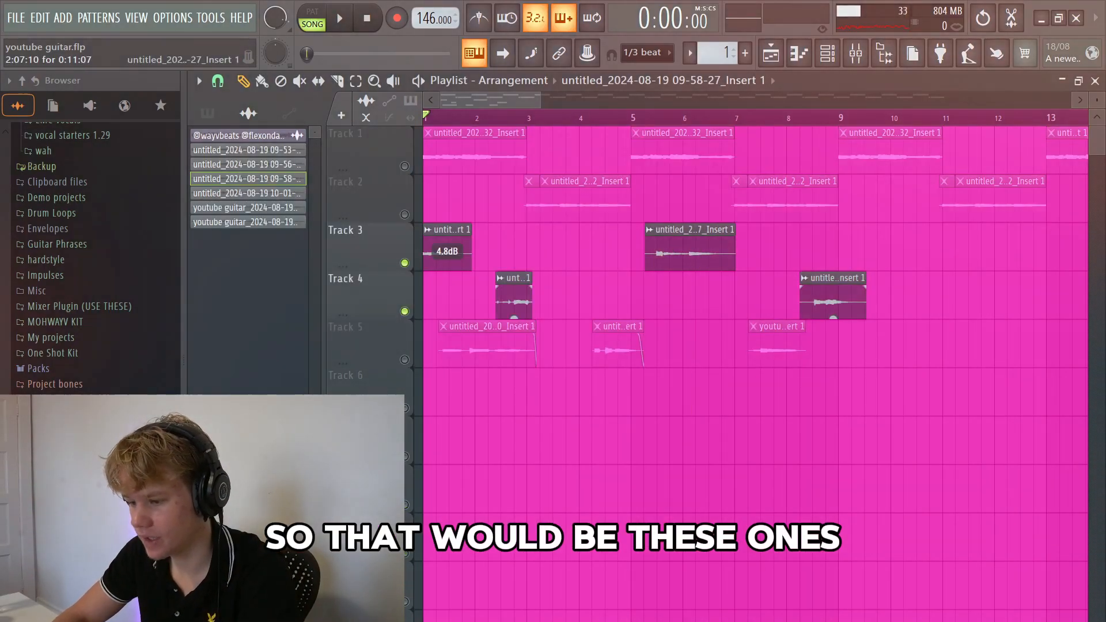
double_click(513, 279)
right_click(755, 296)
- Solo Track 5 and pan its guitar clips slightly right
right_click(404, 360)
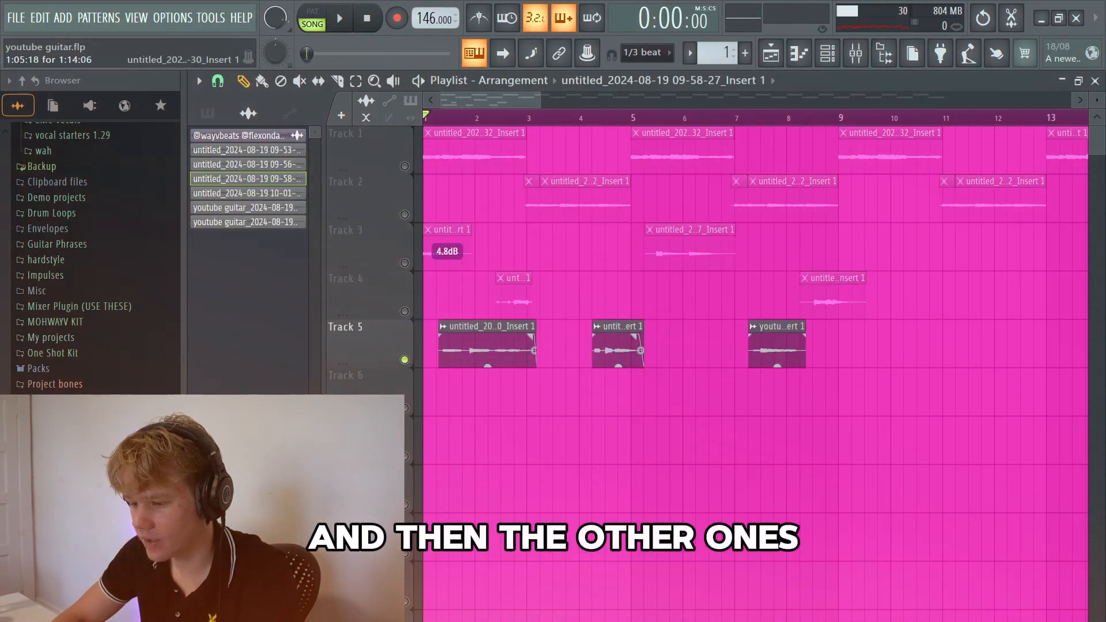
double_click(505, 332)
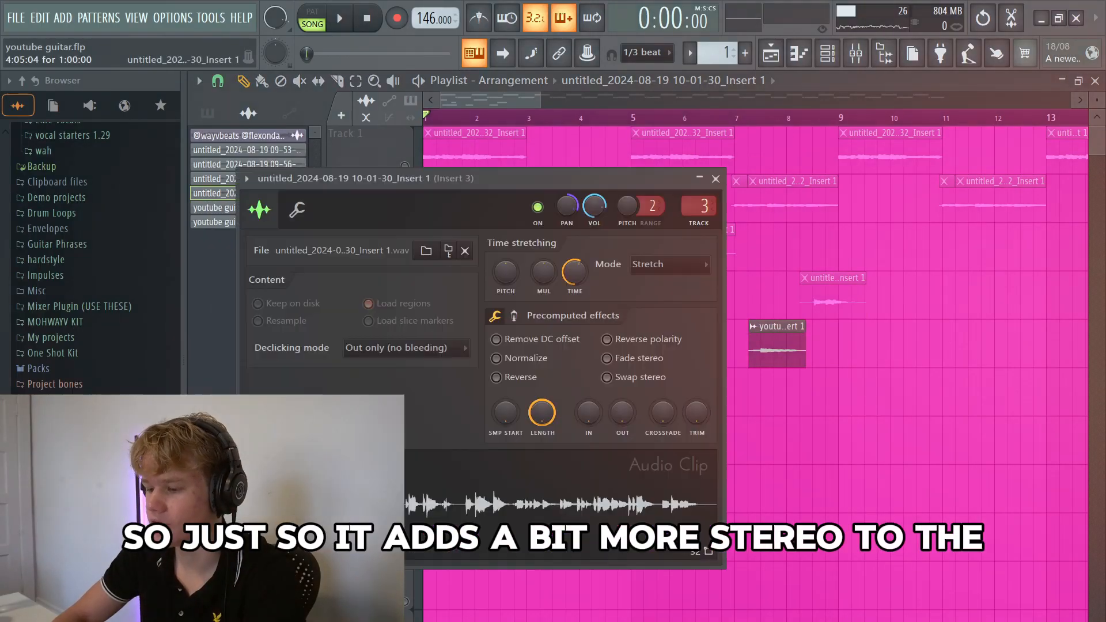
double_click(790, 344)
double_click(792, 343)
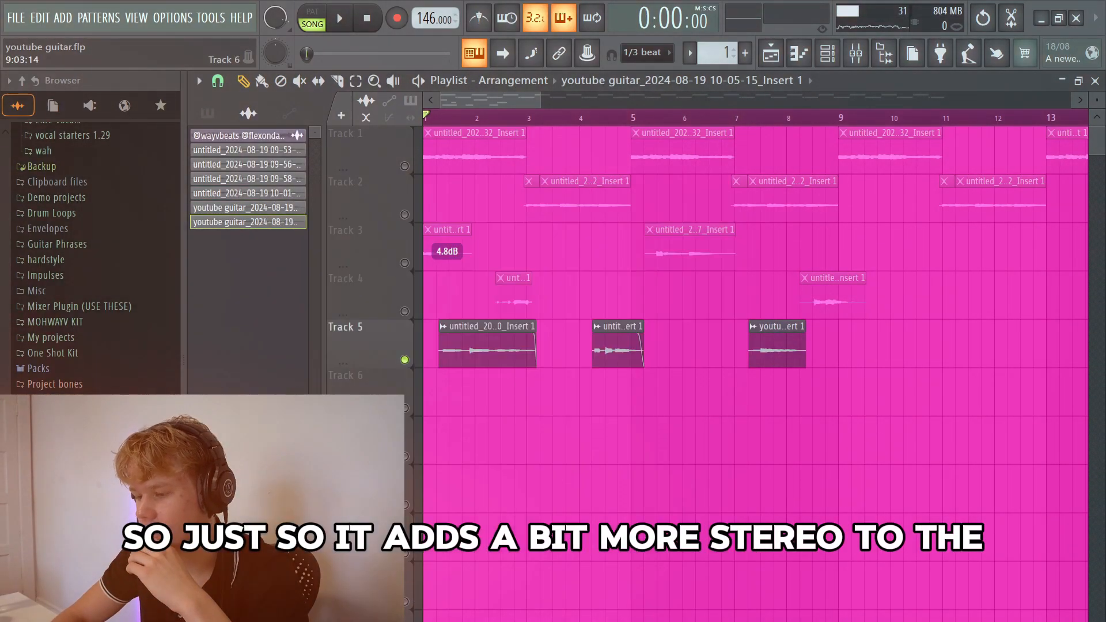
drag(604, 239, 604, 222)
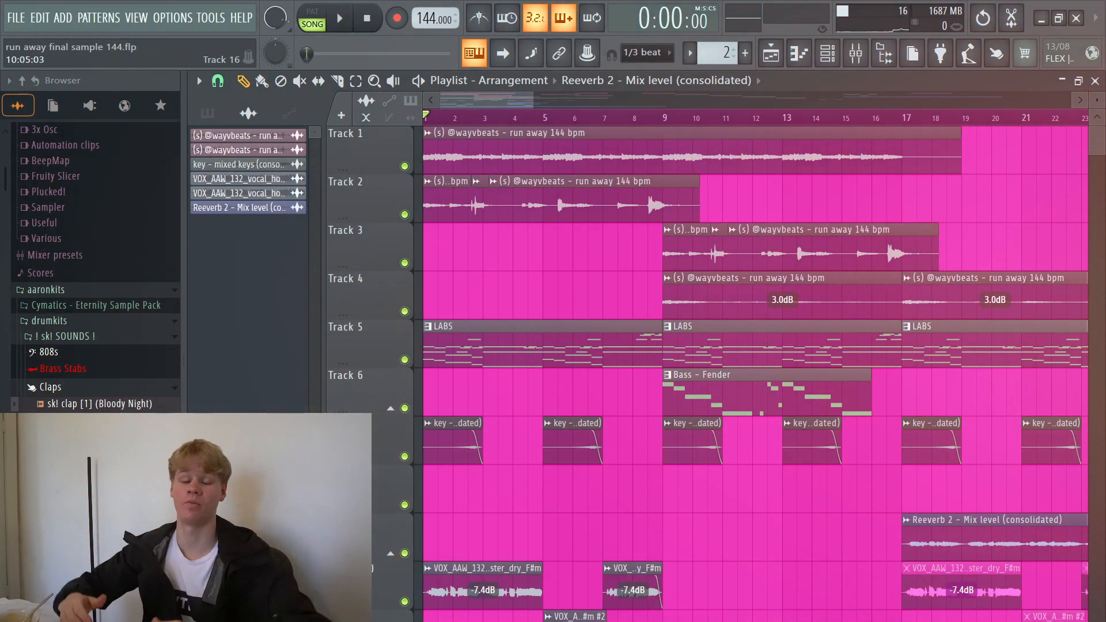
- Look over the run away final sample 144 arrangement, solo Track 5, and open the LABS pattern and its instrument
scroll(749, 317, down, 4)
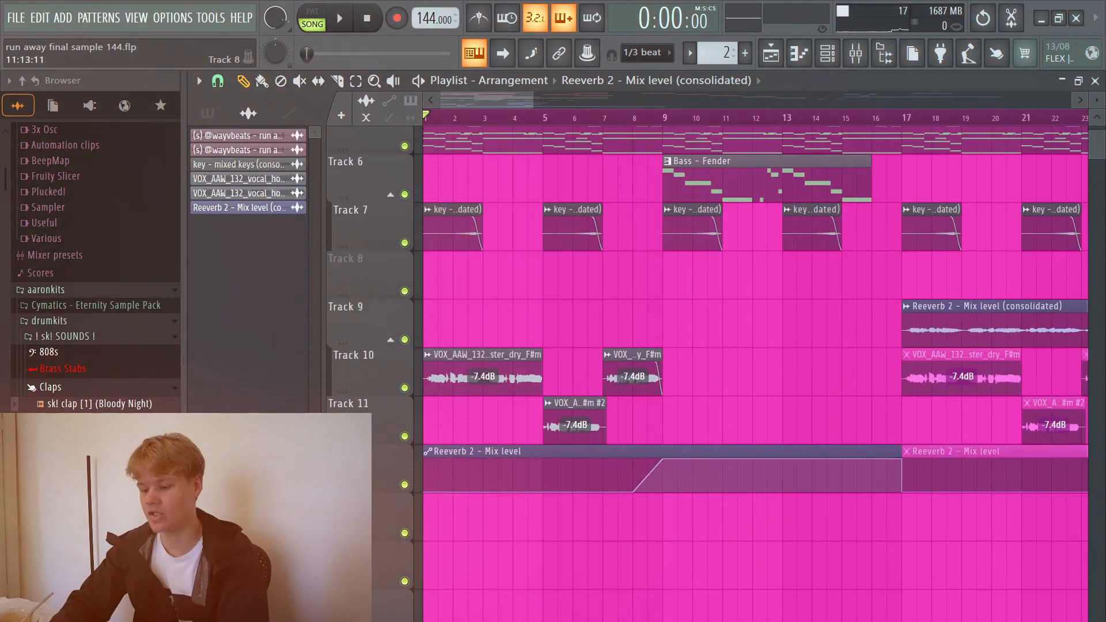
scroll(749, 317, down, 6)
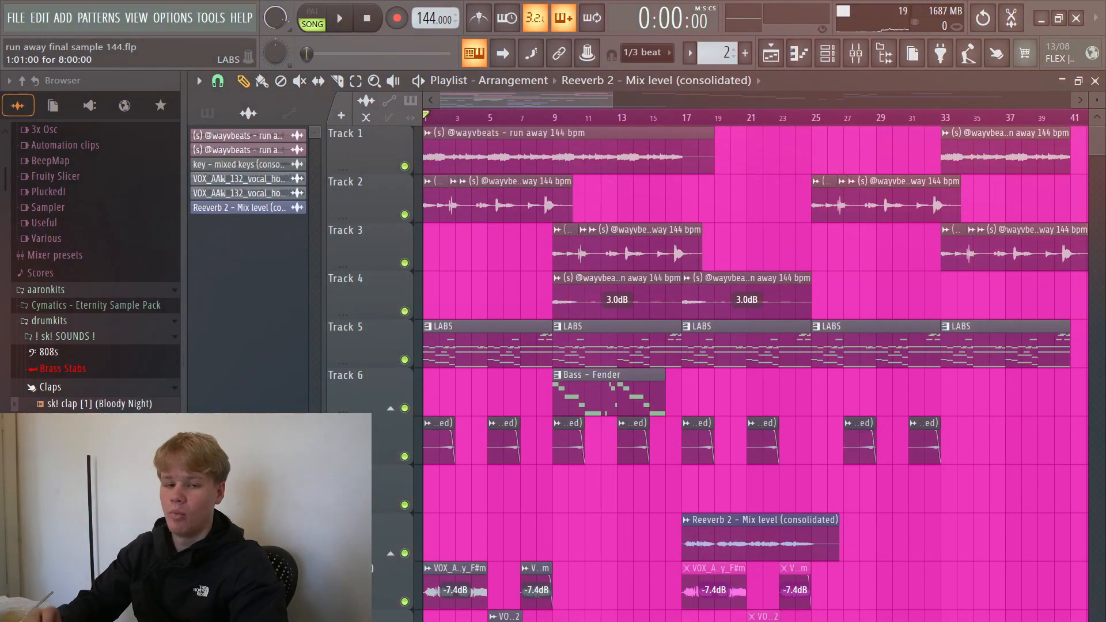
scroll(444, 340, down, 2)
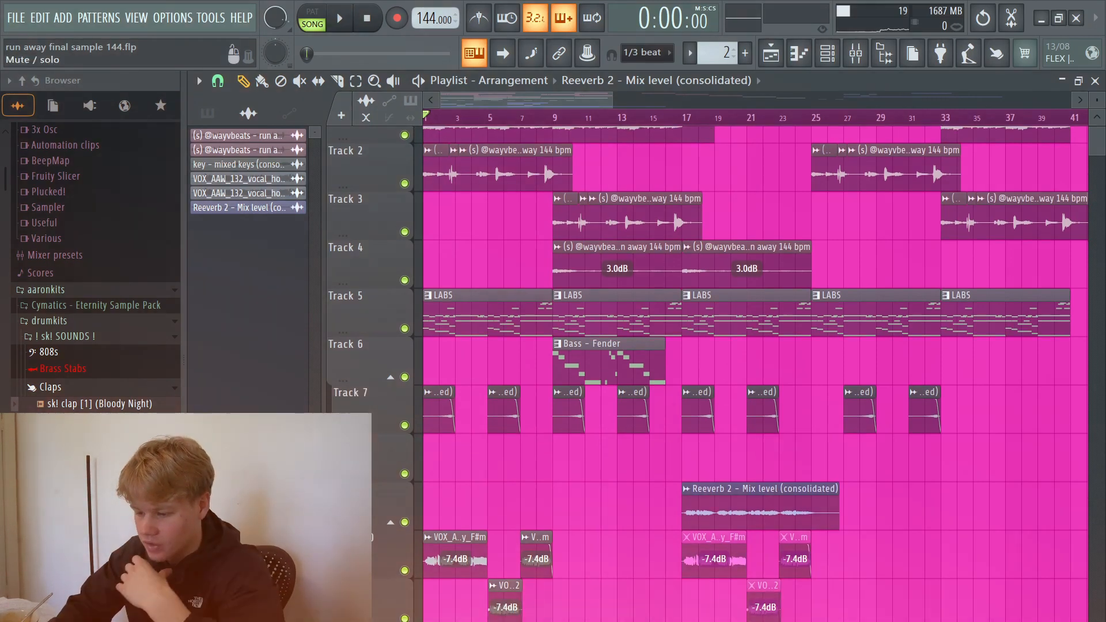
right_click(405, 329)
click(440, 316)
double_click(464, 316)
scroll(467, 316, down, 4)
key(F6)
click(536, 268)
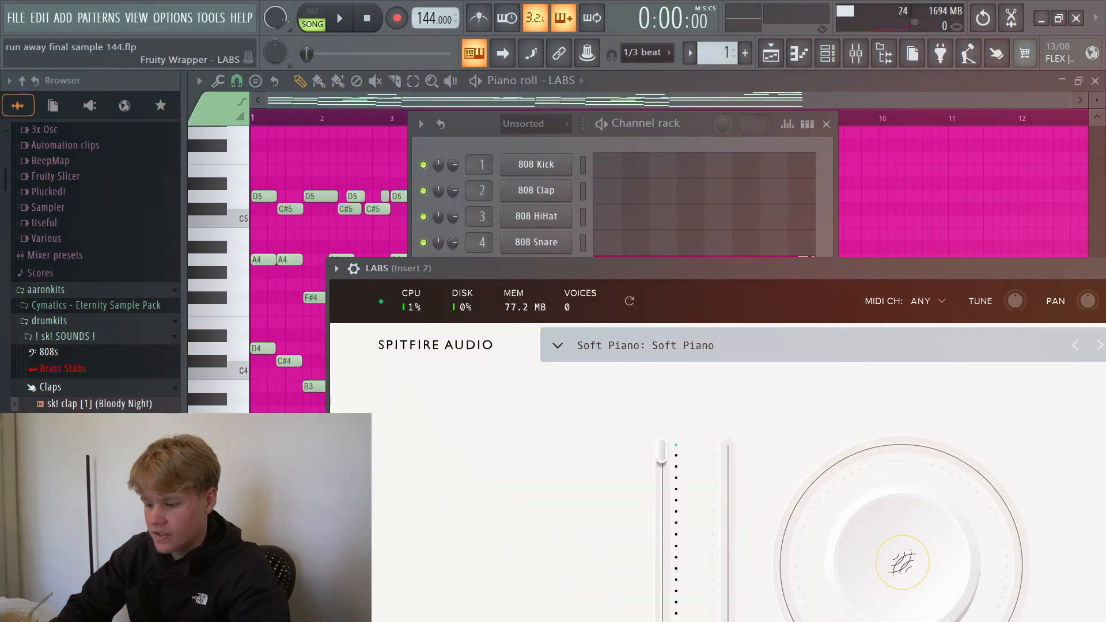
- Play the LABS pattern in the piano roll, examine its notes, and return to the playlist
right_click(909, 188)
scroll(909, 188, up, 3)
key(space)
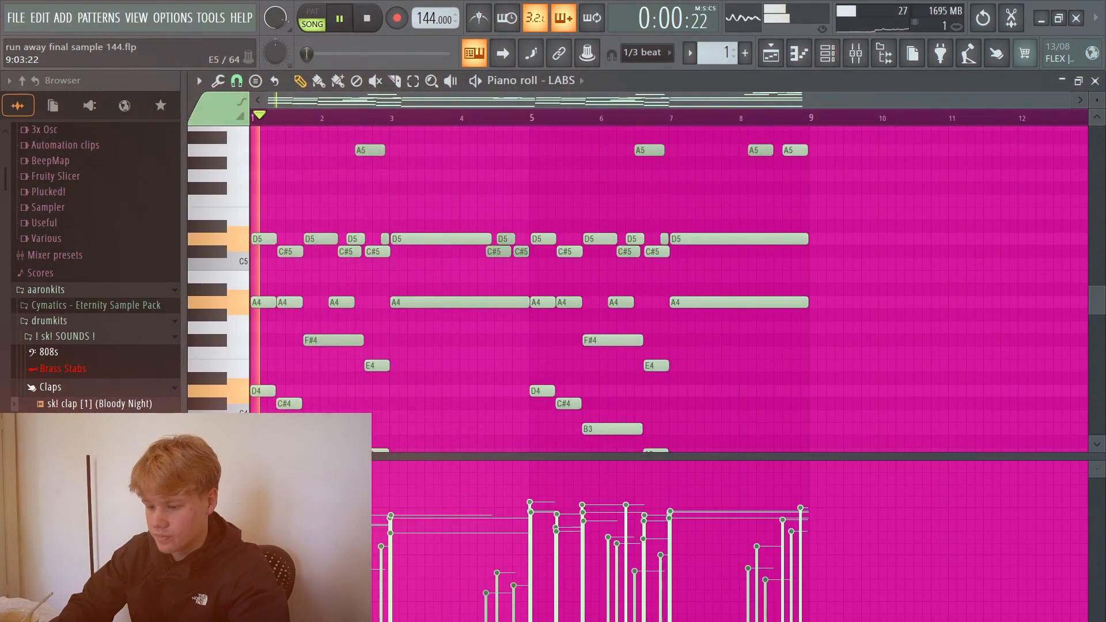
drag(1097, 99, 1097, 109)
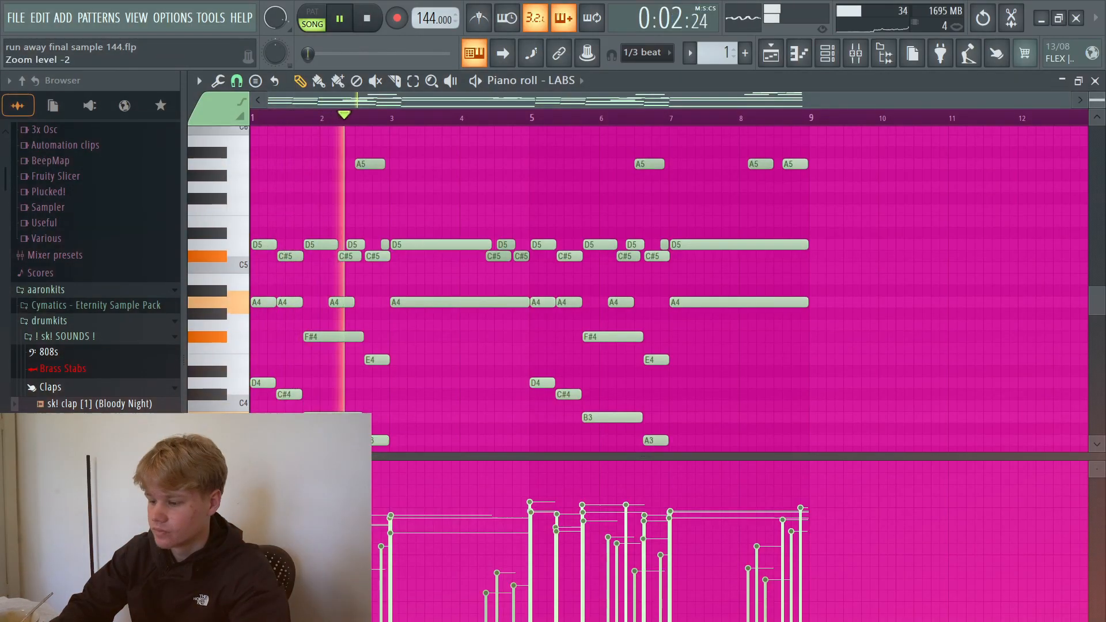
scroll(825, 429, down, 6)
scroll(825, 429, up, 14)
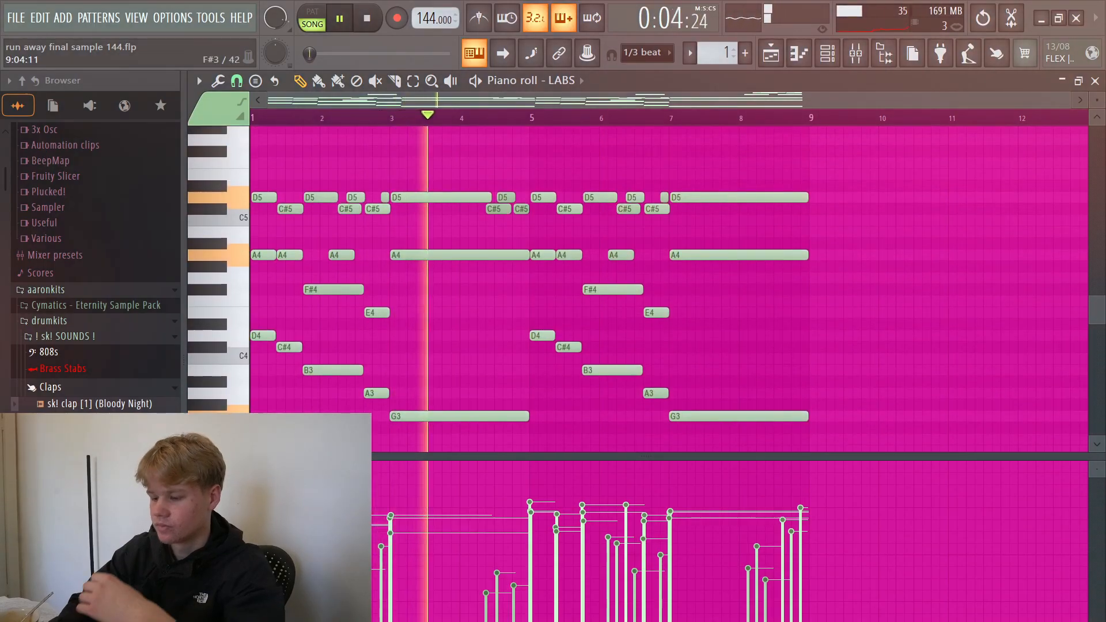
scroll(669, 288, down, 8)
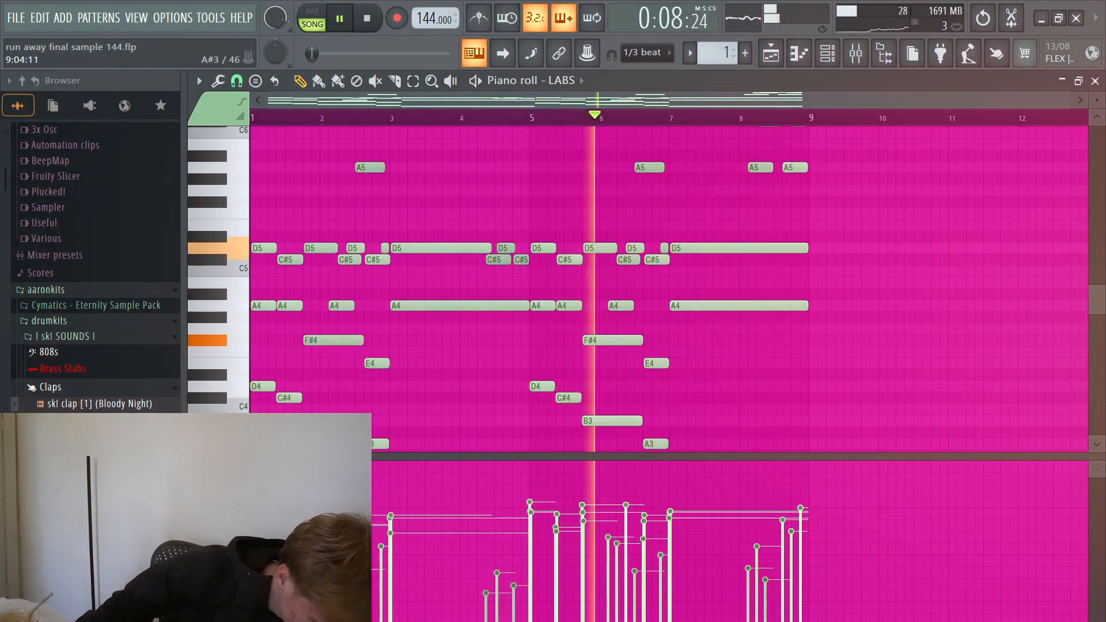
key(space)
key(Escape)
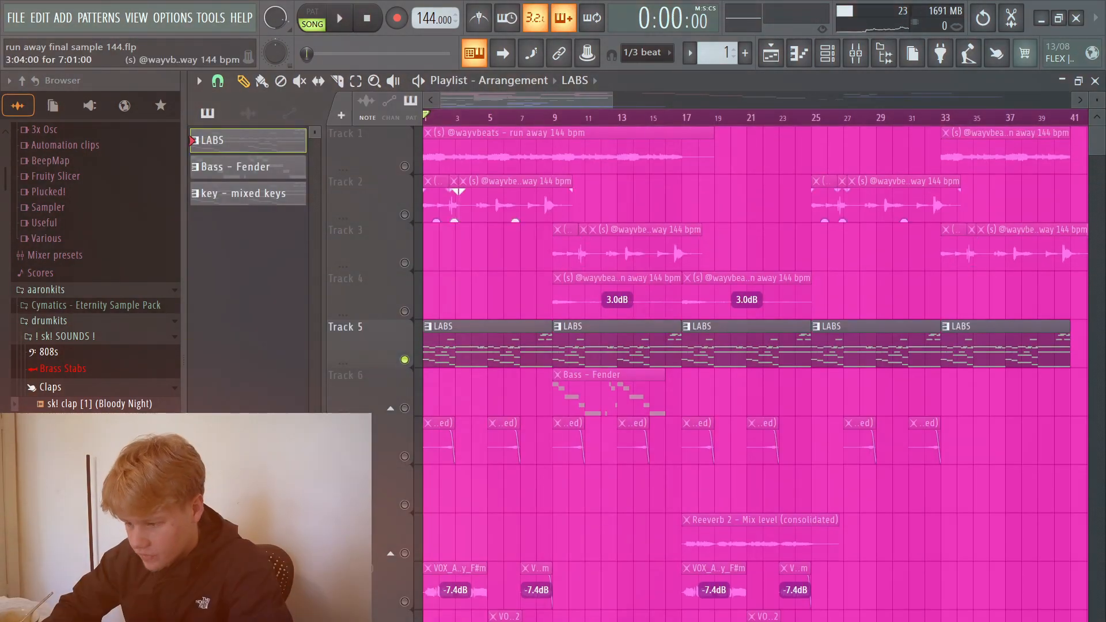
- Solo Track 7 and open the sampler settings of the key - mixed keys channel
scroll(464, 343, down, 4)
click(404, 259)
scroll(404, 258, up, 3)
click(405, 161)
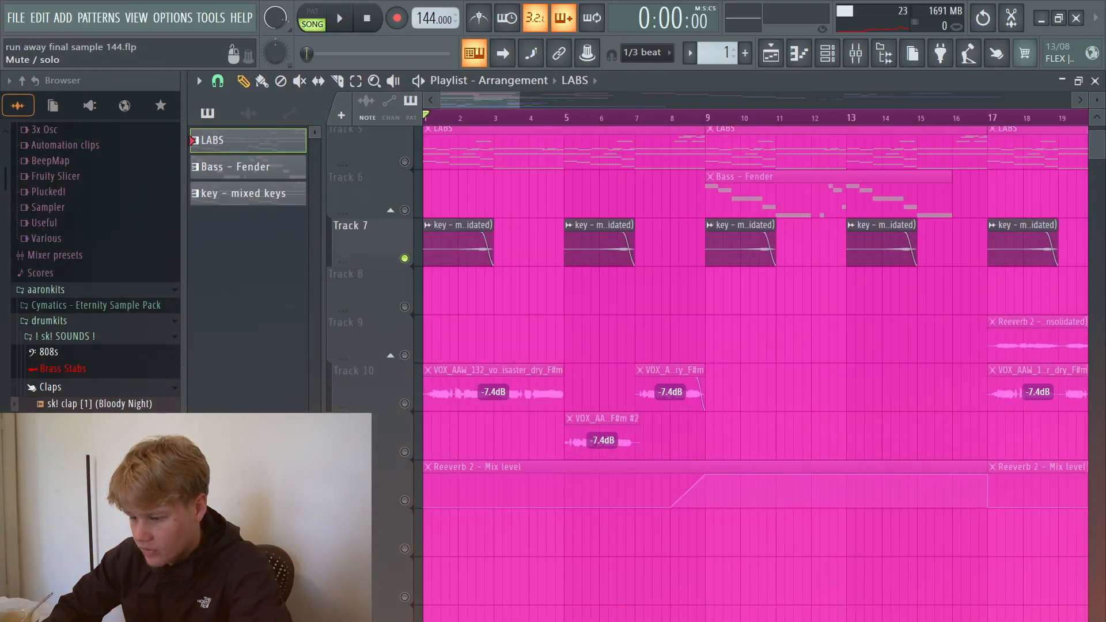
double_click(490, 149)
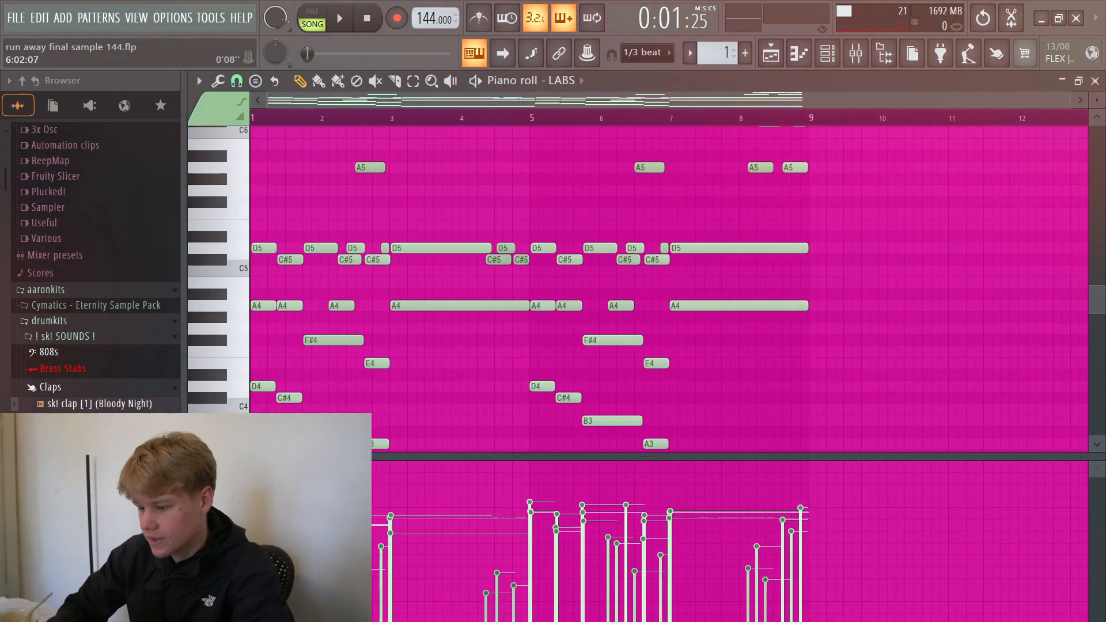
click(828, 53)
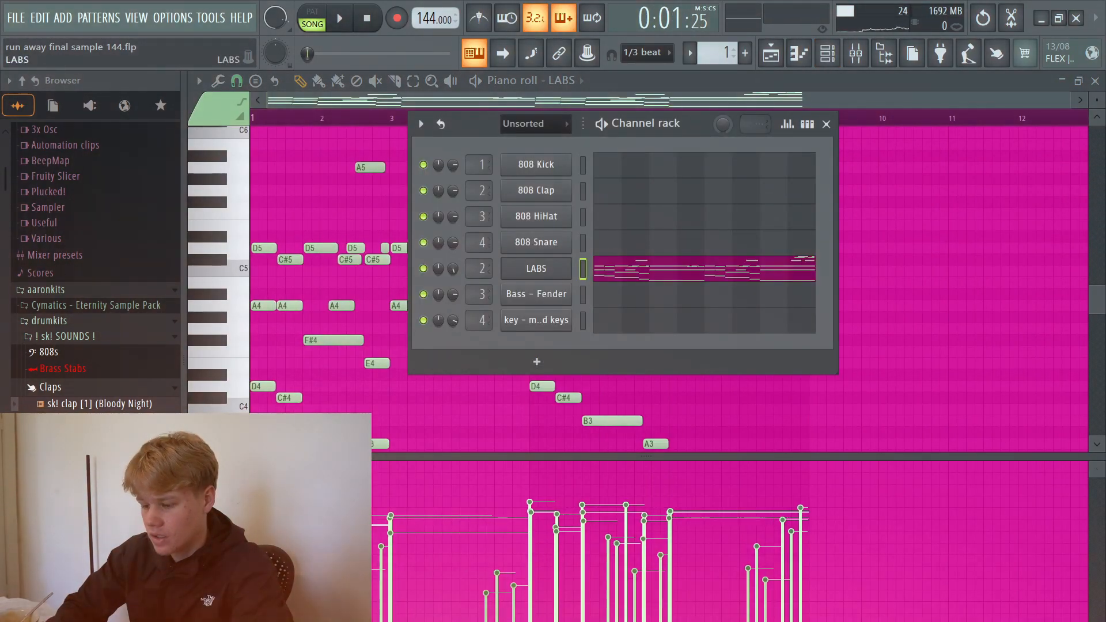
click(537, 320)
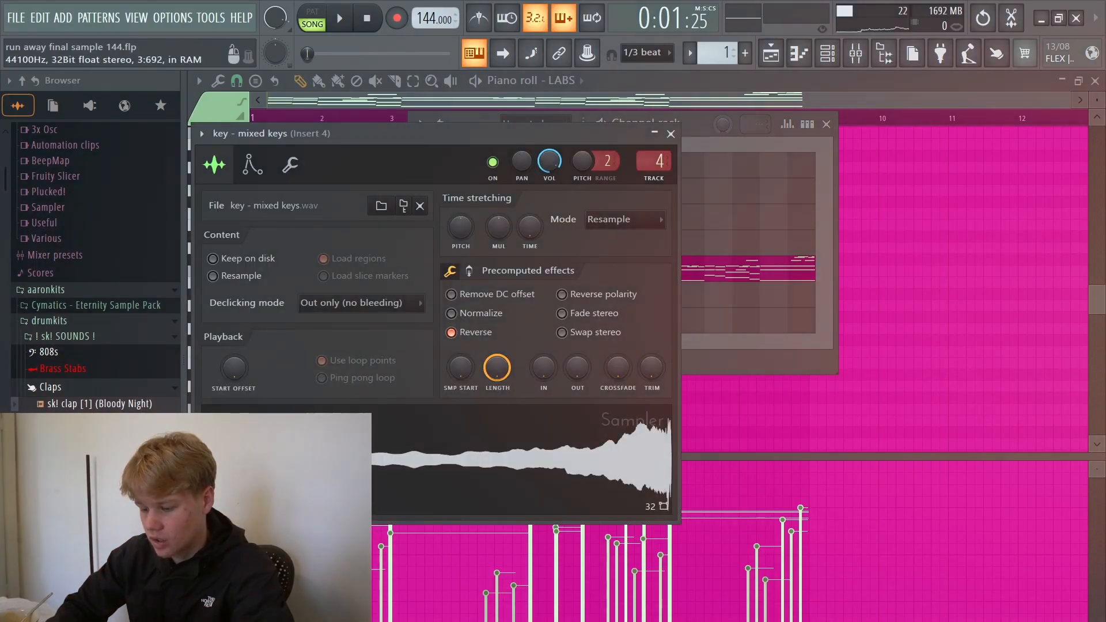
- Return to the playlist and audition the soloed key - mixed keys clips from the start of Track 7
click(771, 53)
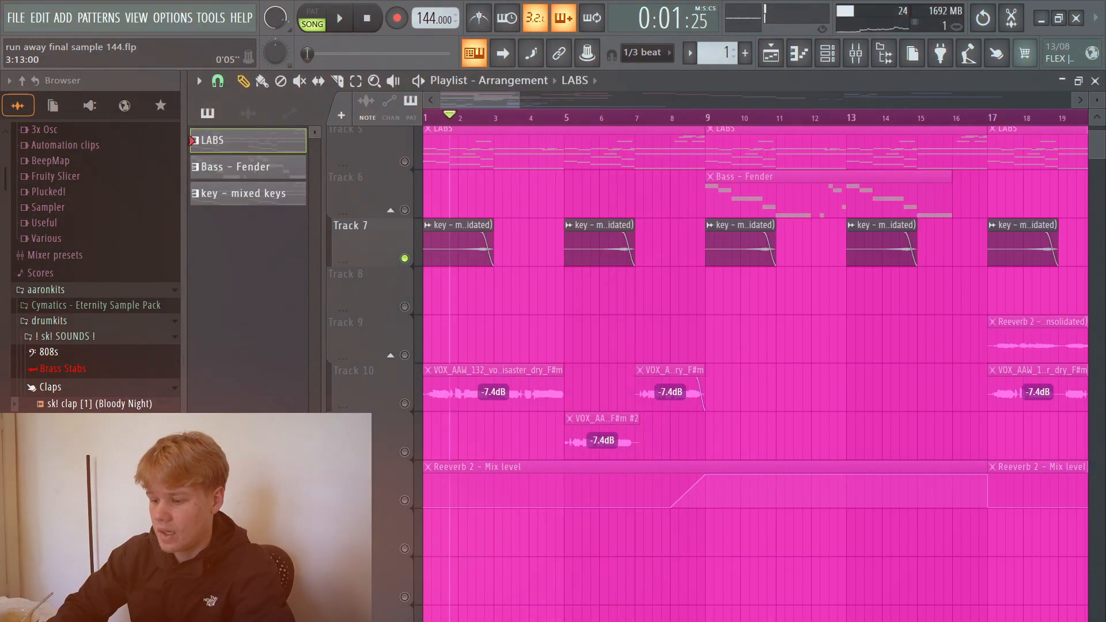
scroll(519, 249, up, 3)
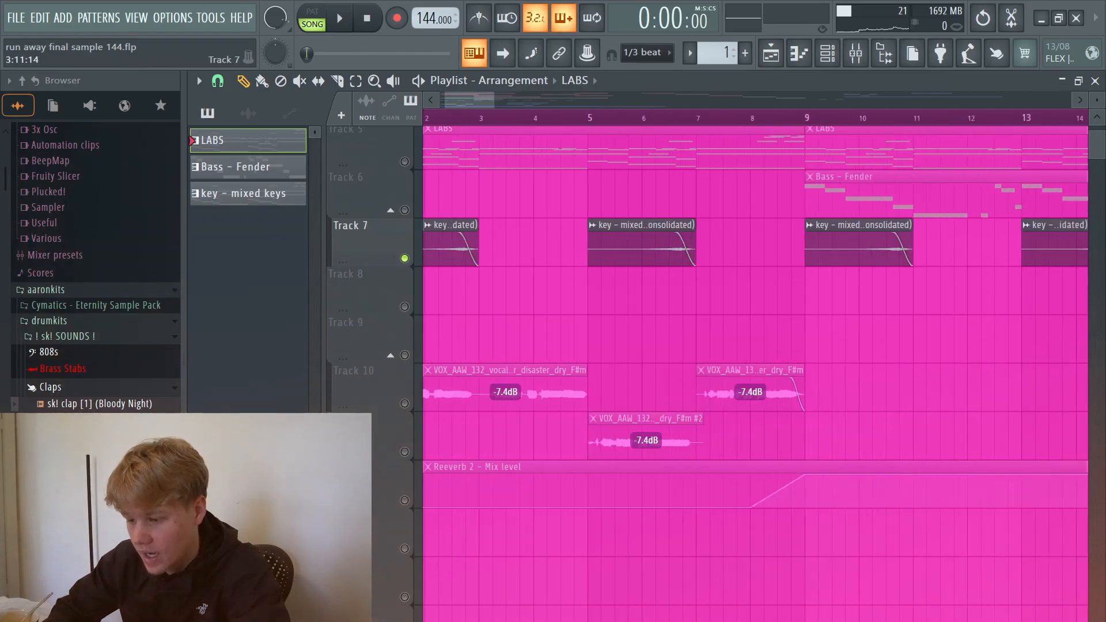
scroll(513, 249, left, 1)
key(space)
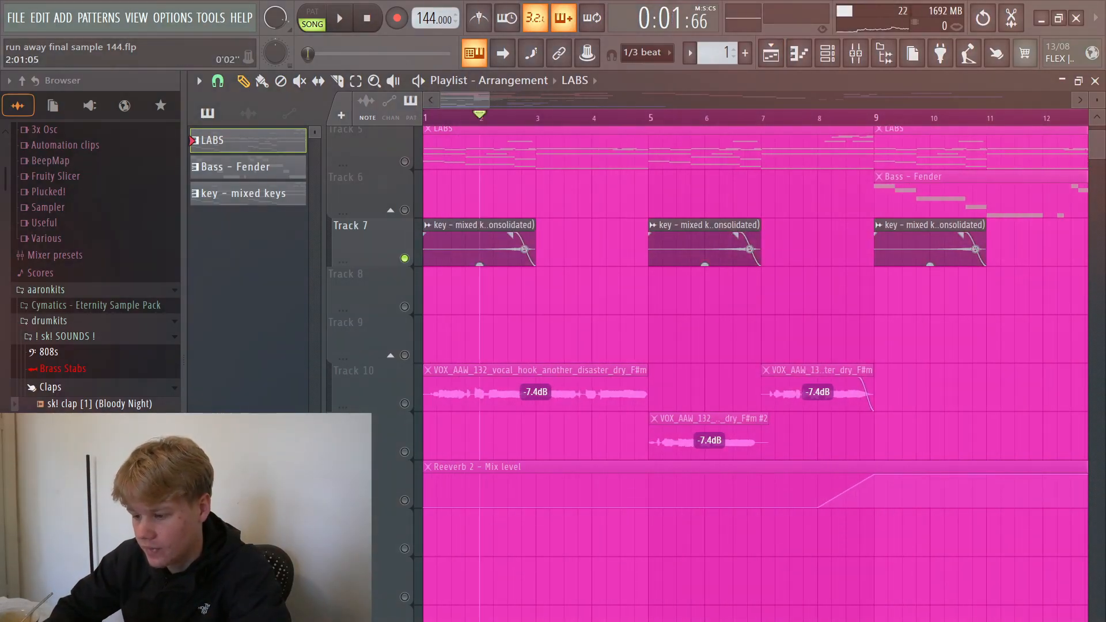
key(space)
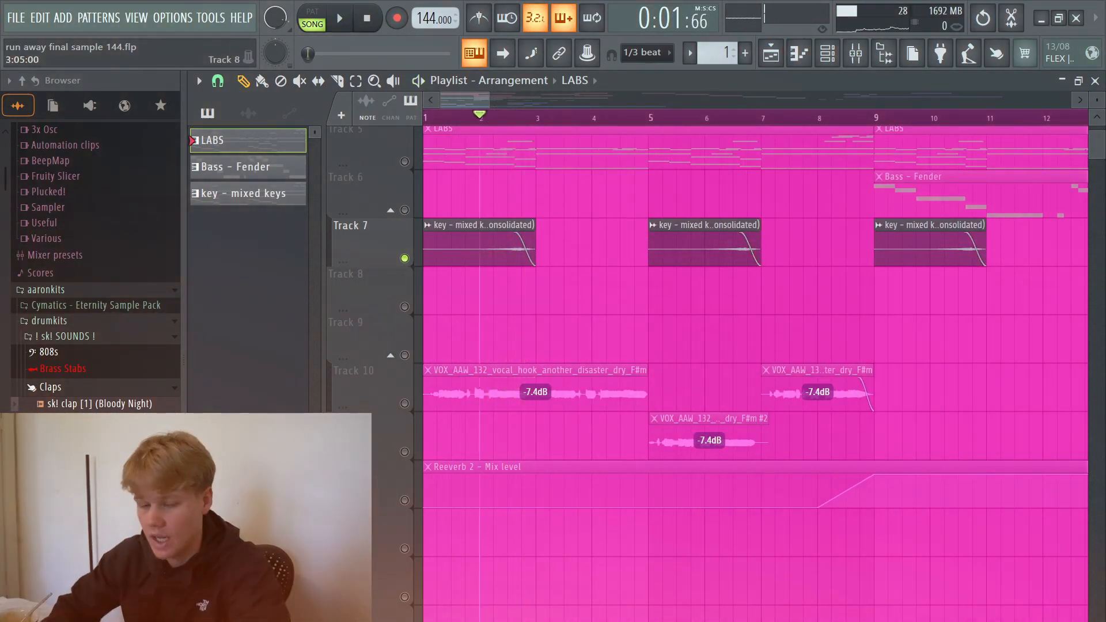
- Solo the vocal clips on Tracks 10 and 11 and open the first vocal hook clip's settings
scroll(749, 288, down, 2)
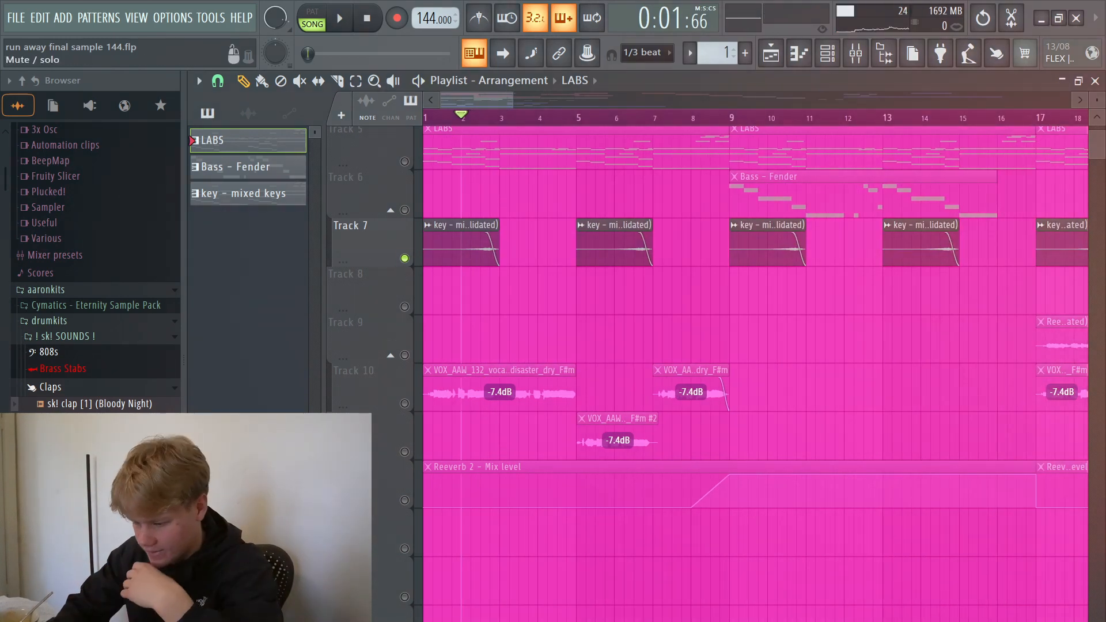
click(405, 404)
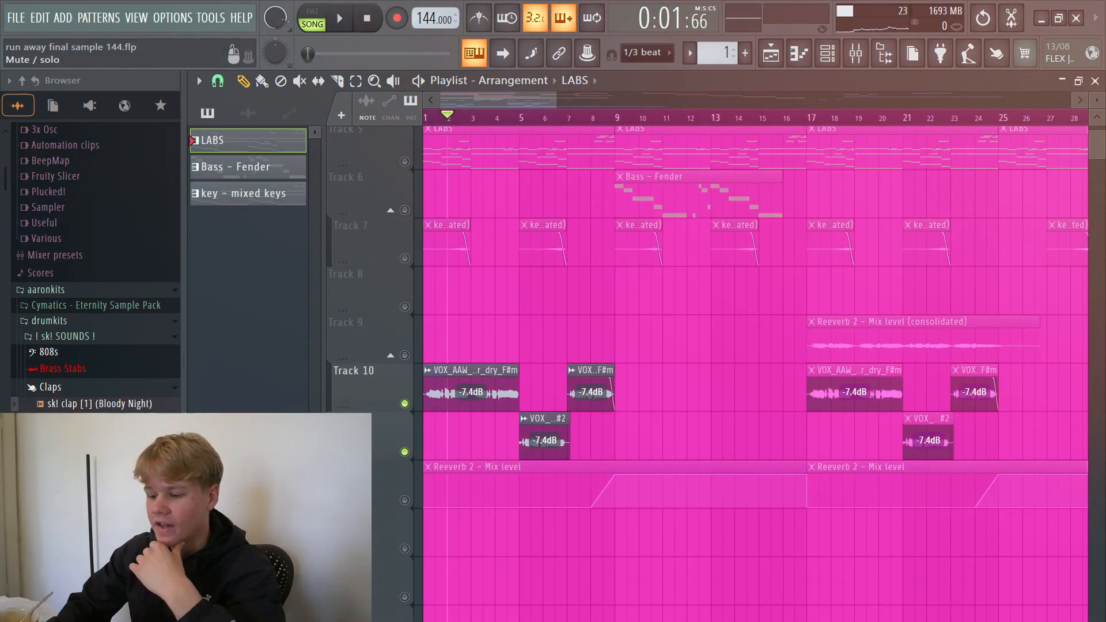
double_click(470, 394)
- Examine the effects chain of the vocal hook on mixer Insert 7 and play the soloed vocals
click(856, 53)
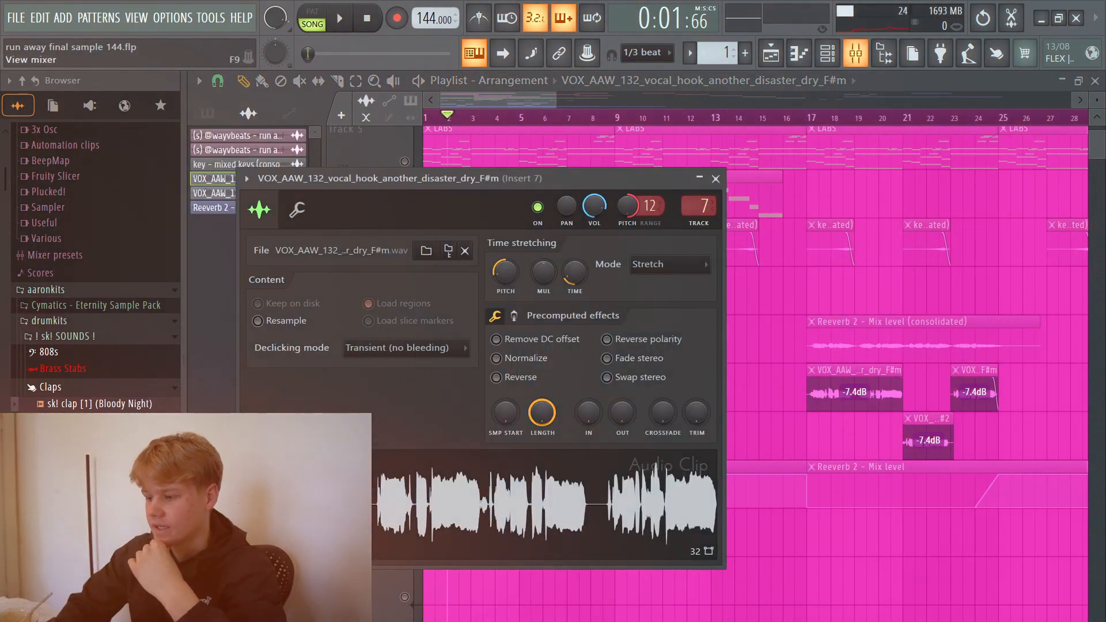
click(856, 53)
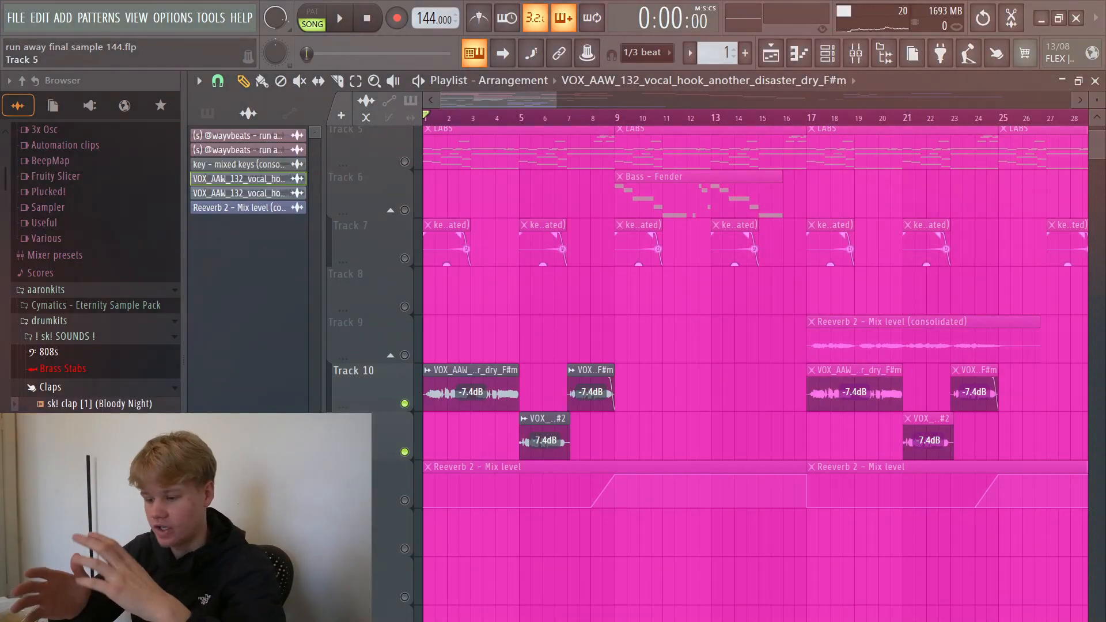
click(855, 54)
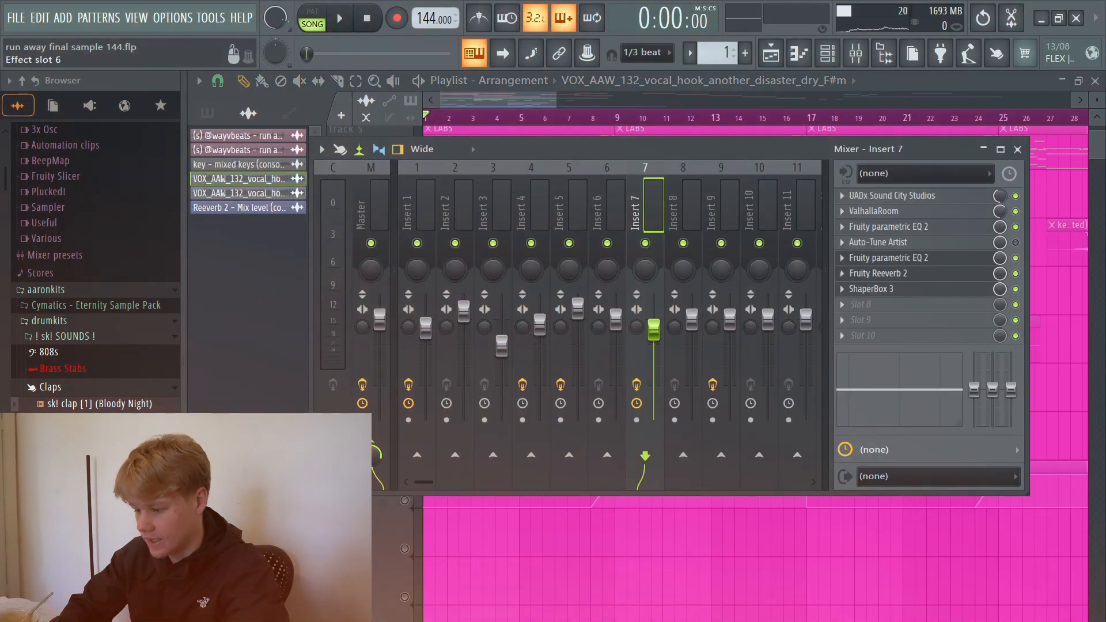
key(F9)
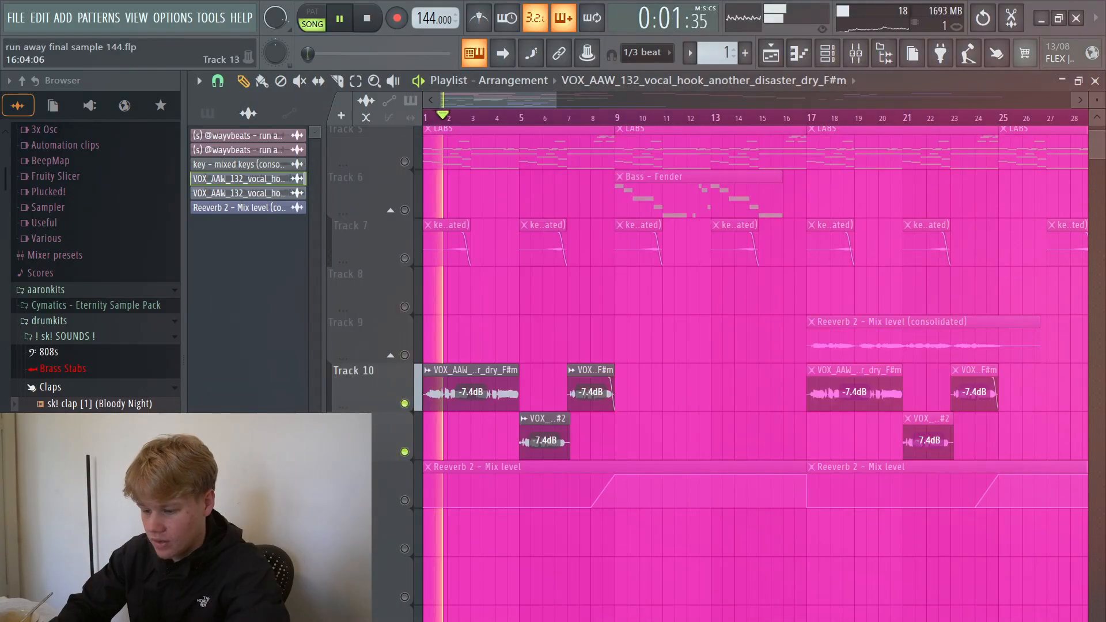
key(F9)
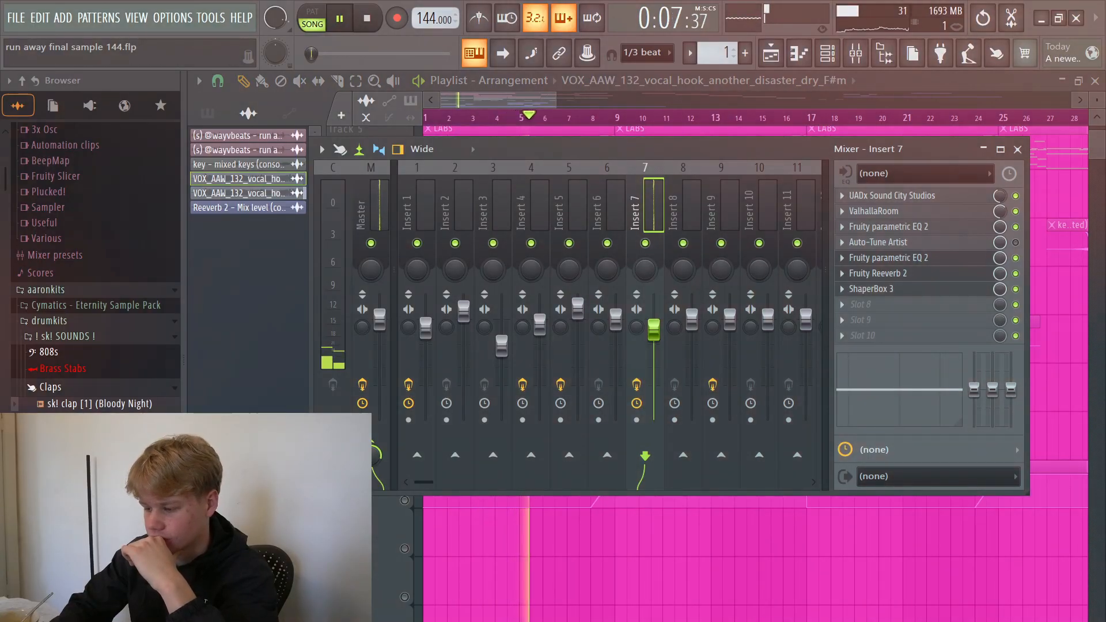
- Close the mixer, open the Bass - Fender pattern on Track 6 in the piano roll, and audition it from bar 9
click(1018, 149)
key(space)
scroll(749, 346, up, 5)
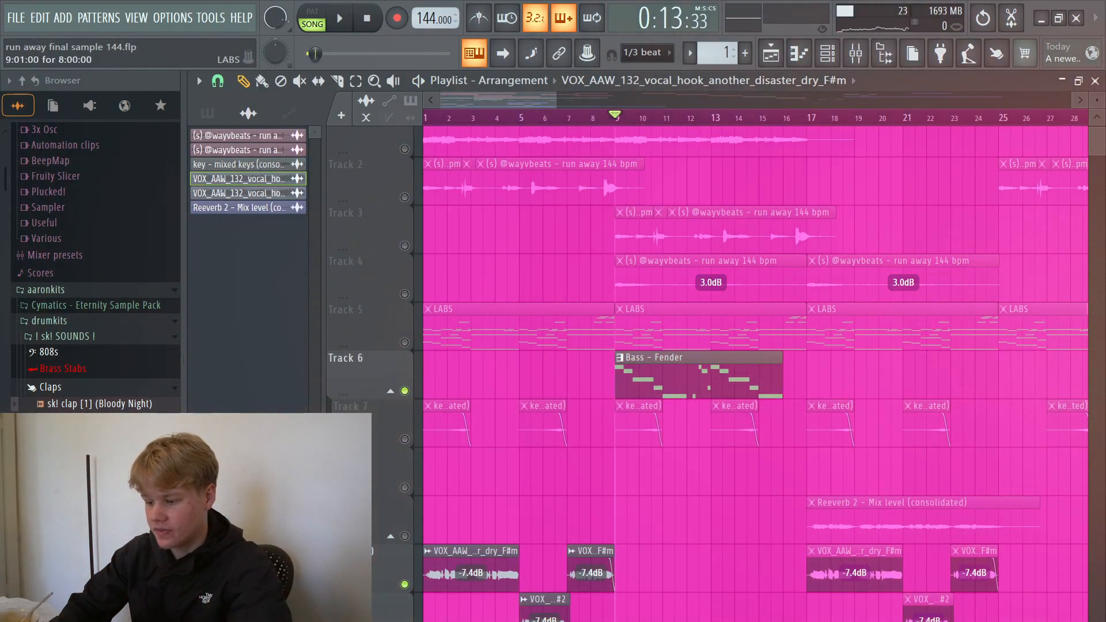
double_click(679, 375)
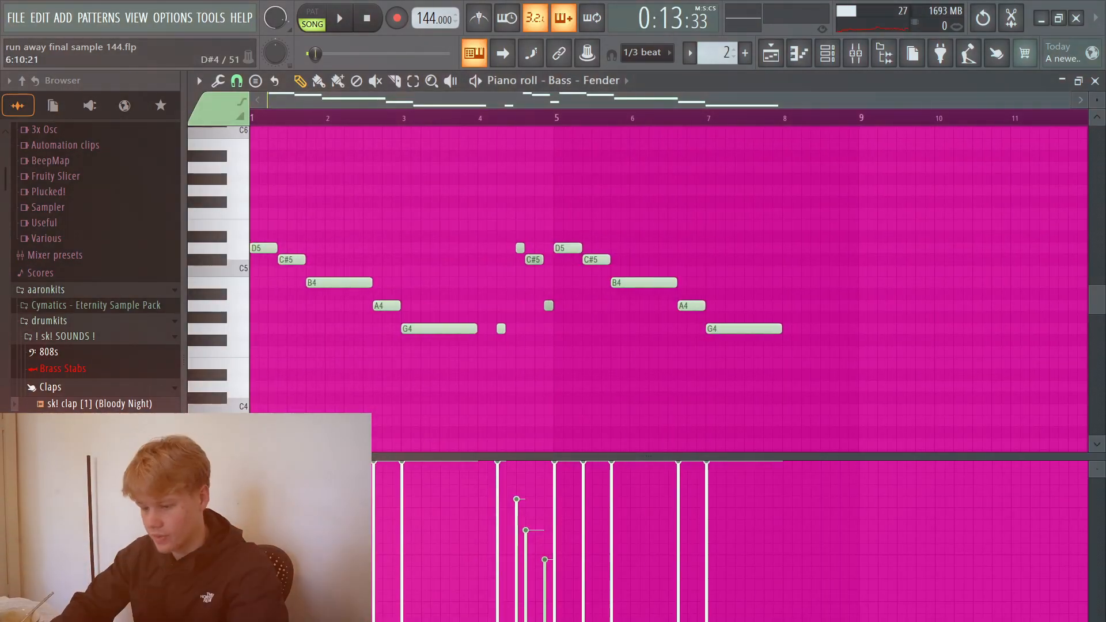
key(space)
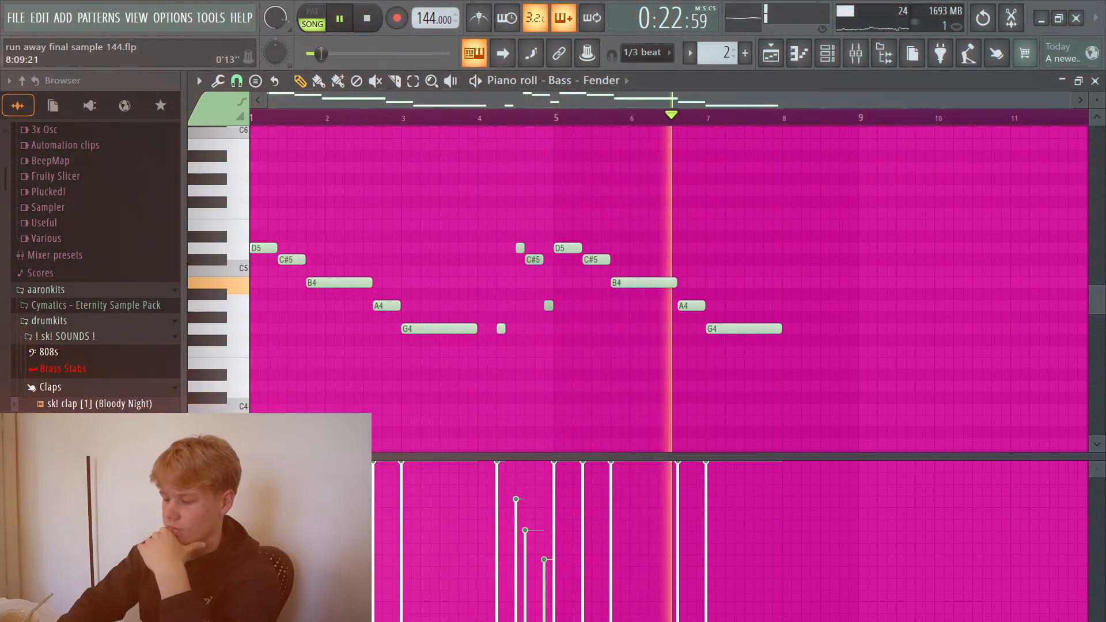
key(F5)
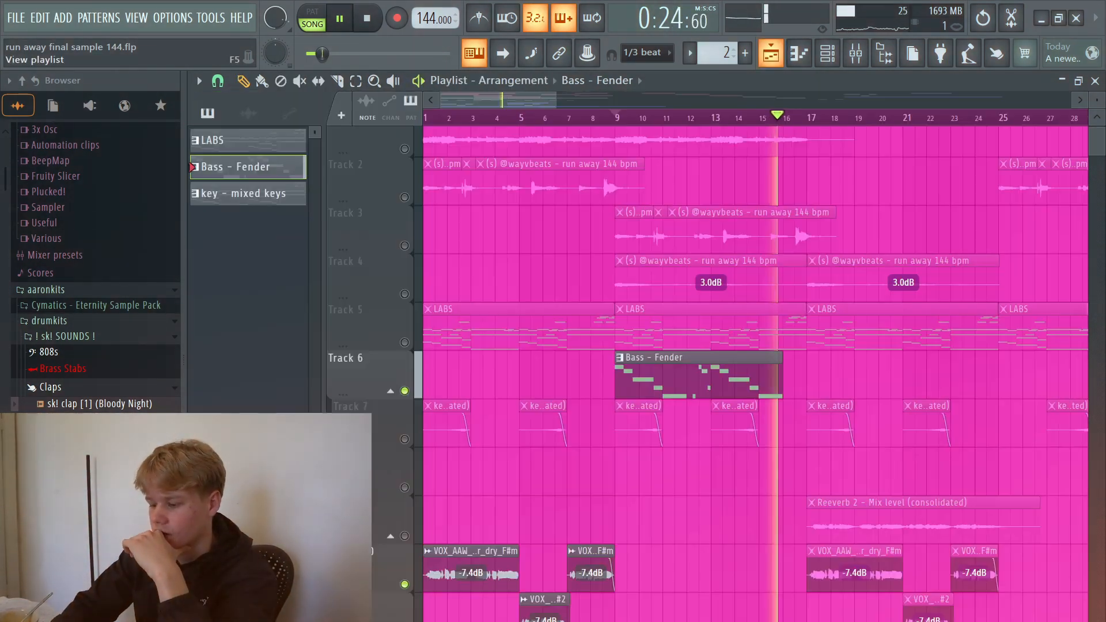
key(space)
- Solo Track 9 and move the playback position to bar 17, where its Reeverb 2 clip starts
scroll(405, 397, down, 2)
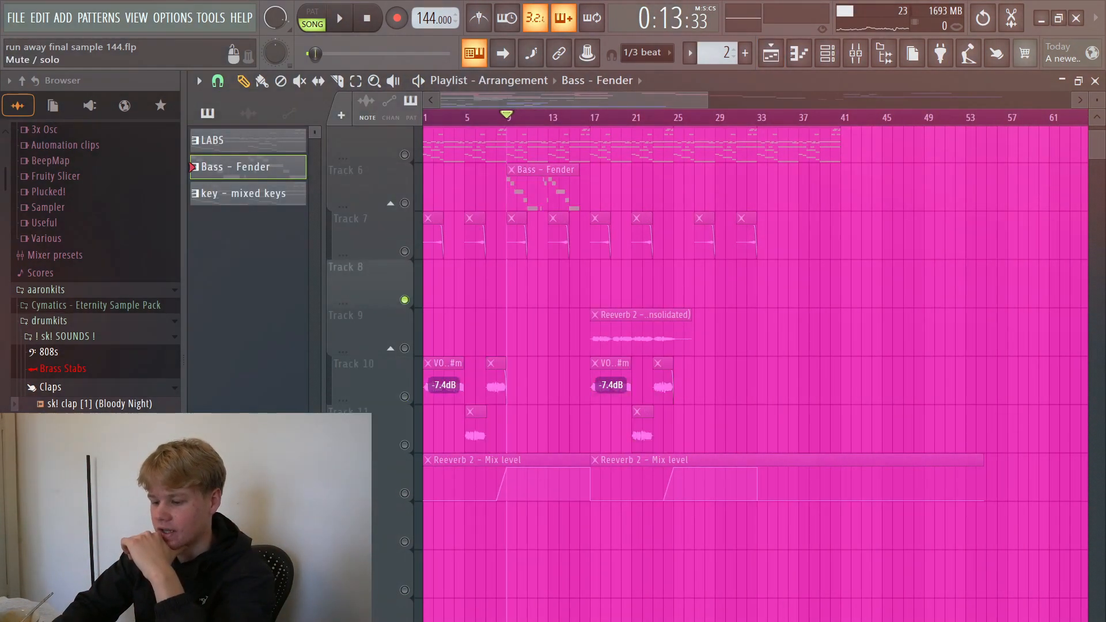
click(600, 117)
click(593, 118)
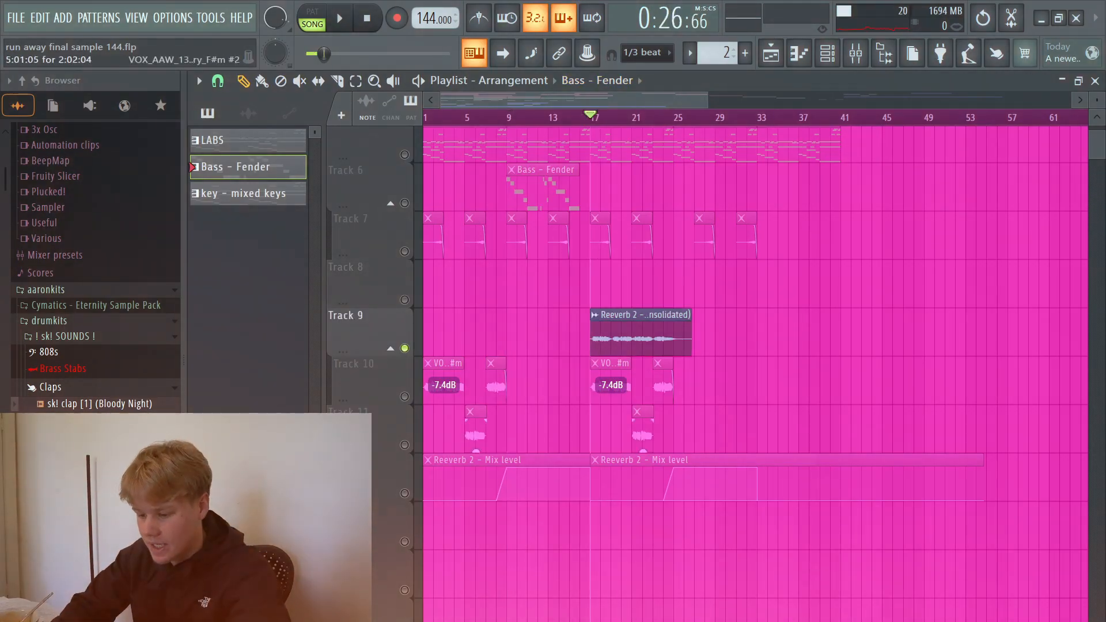
drag(502, 433, 438, 378)
- Open the settings of the Reeverb 2 - Mix level (consolidated) clip and examine its Fruity parametric EQ 2 on mixer Insert 9
double_click(642, 348)
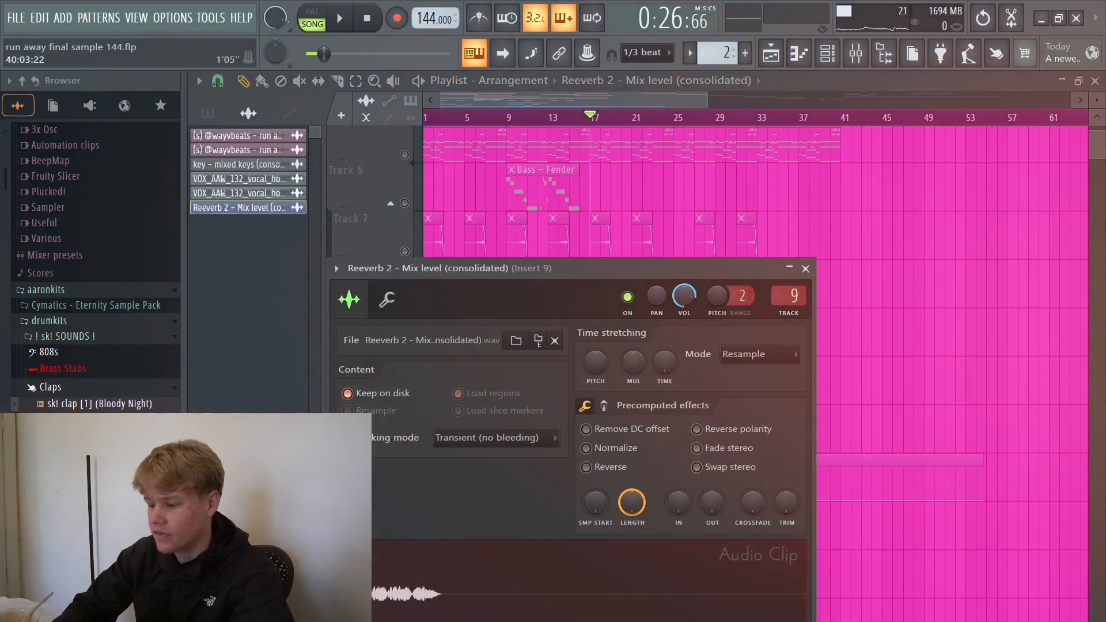
click(856, 53)
click(910, 195)
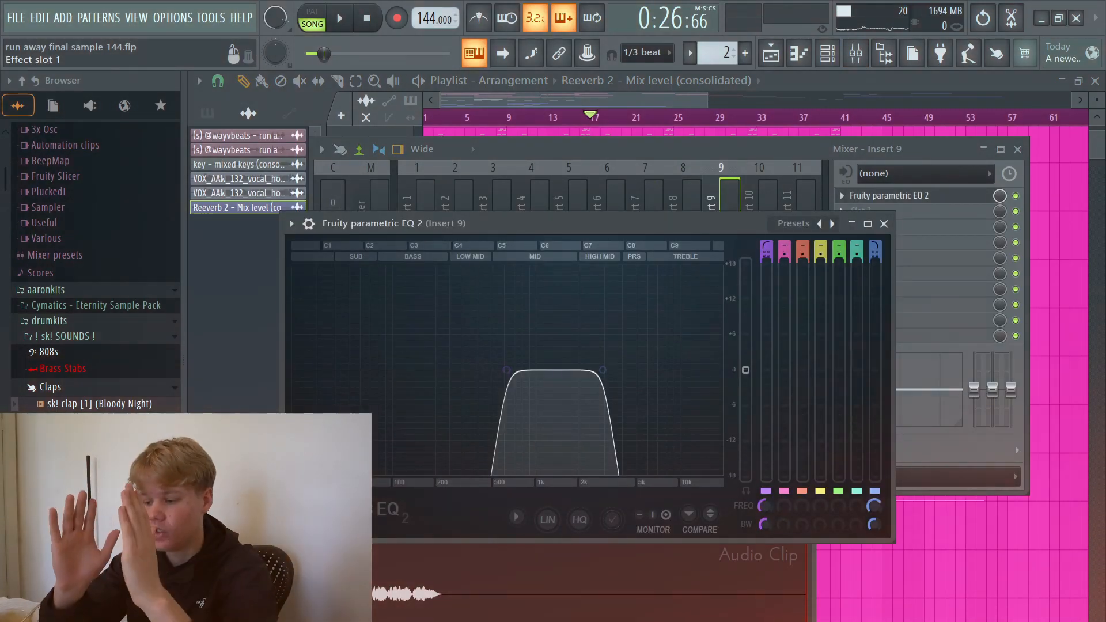
right_click(1019, 574)
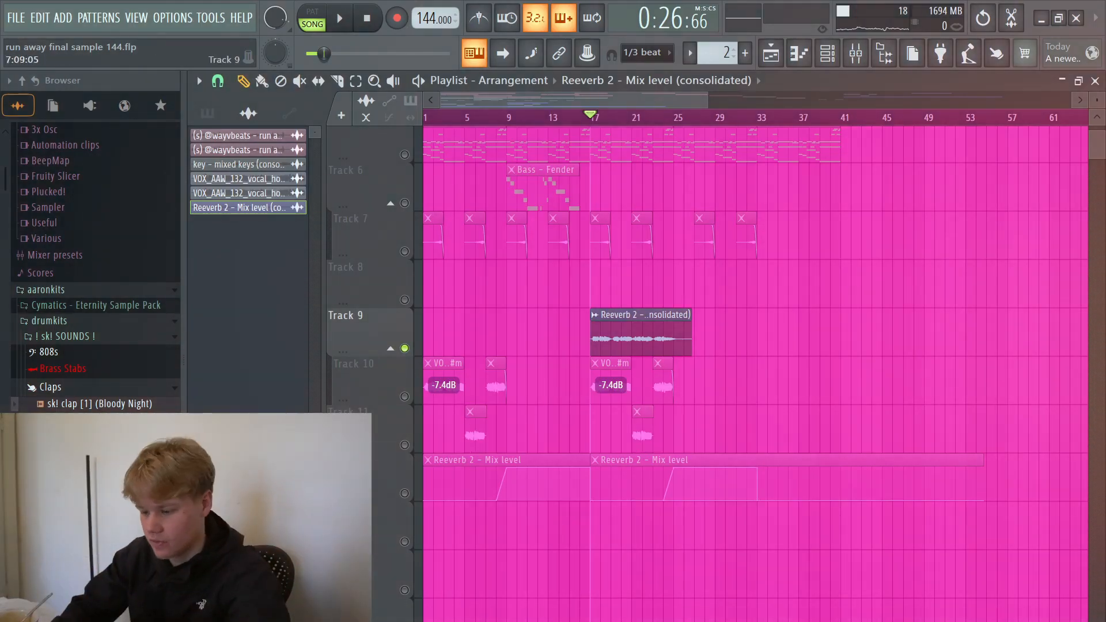
- Audition the soloed Reeverb 2 clip on Track 9 from bar 17 while reviewing the arrangement's other tracks
key(space)
scroll(858, 455, up, 3)
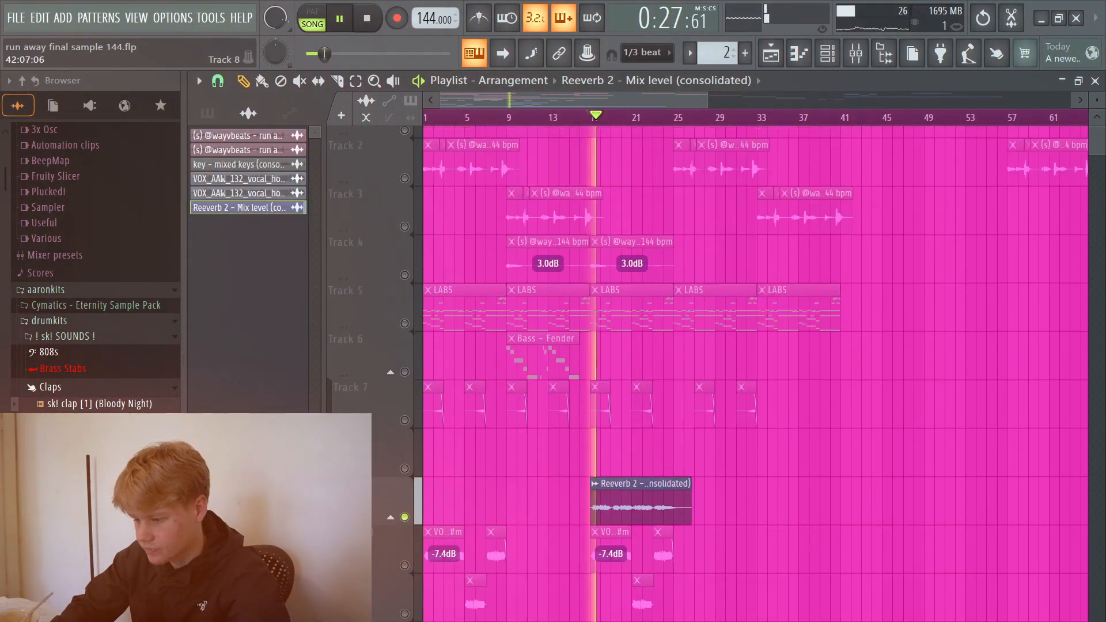
scroll(755, 374, up, 1)
scroll(755, 375, down, 7)
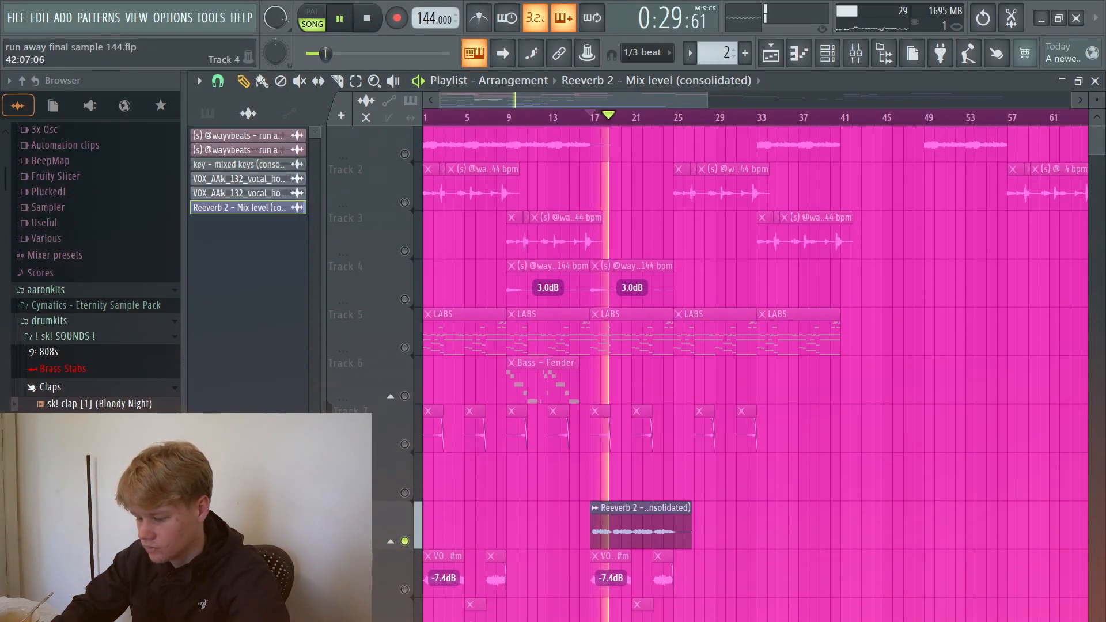
scroll(755, 374, up, 5)
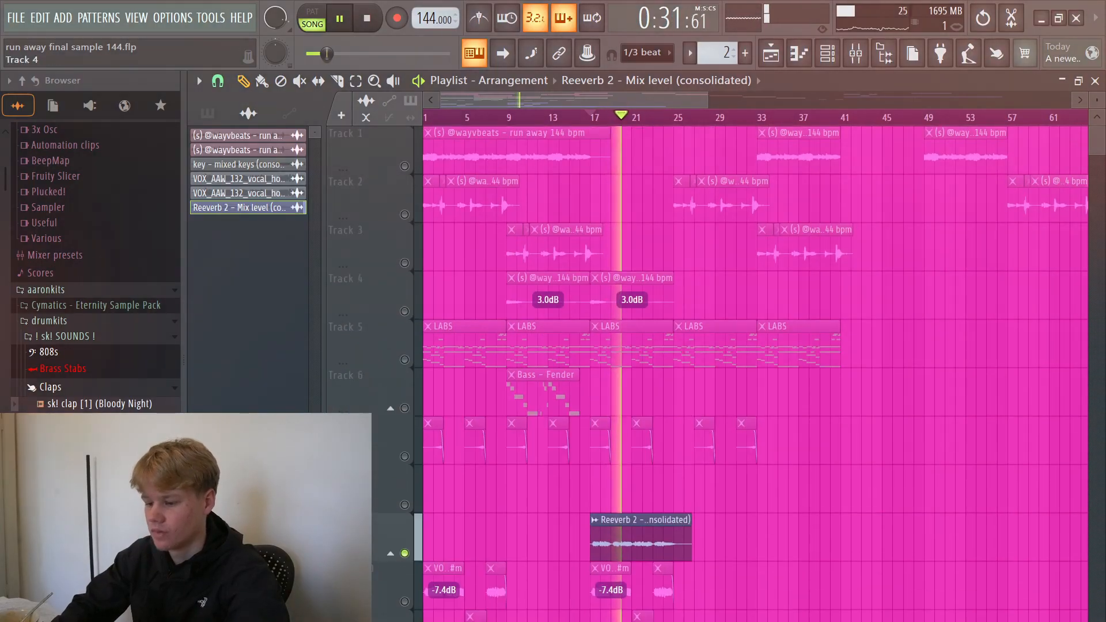
key(space)
- Check the channel settings of the waiting forever 150 bpm audio clip on Track 13 and audition it soloed from the start
scroll(755, 374, up, 2)
scroll(755, 375, down, 7)
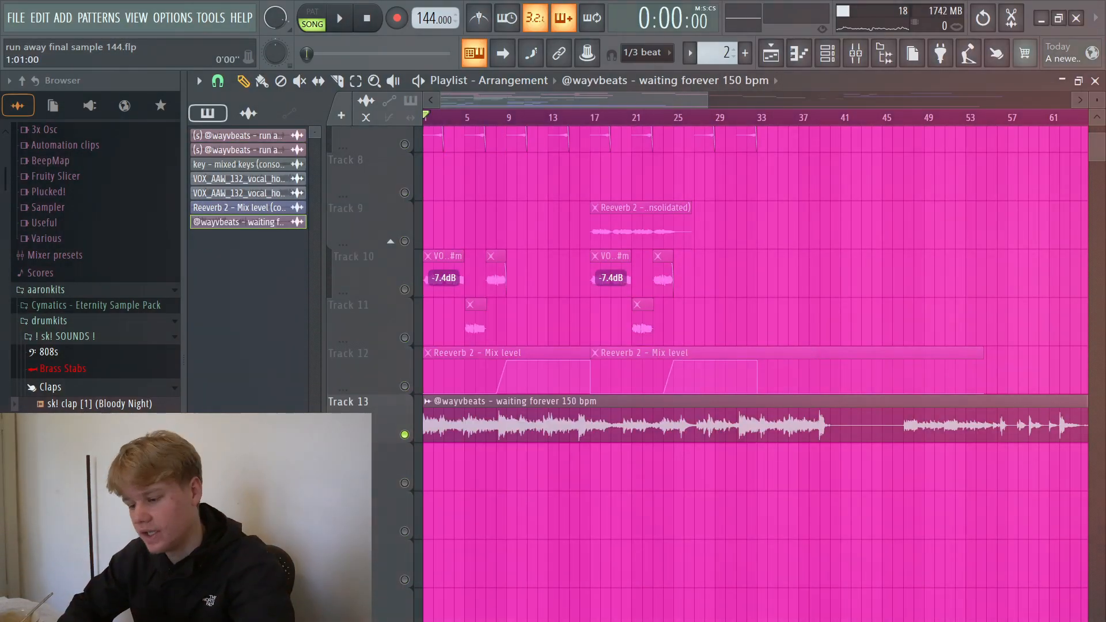
double_click(718, 424)
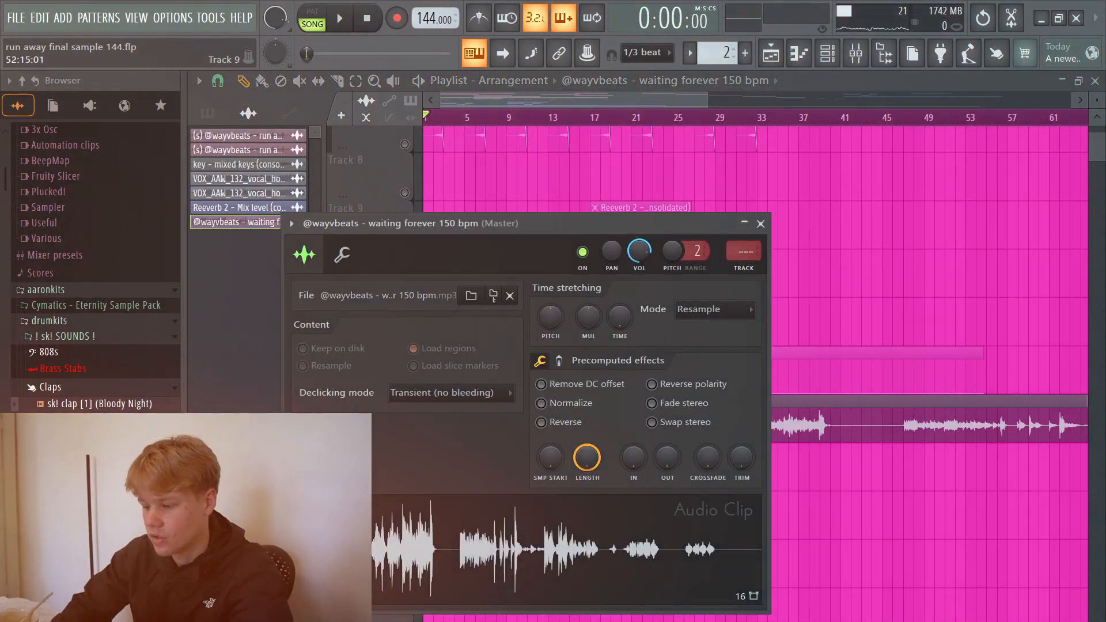
click(764, 225)
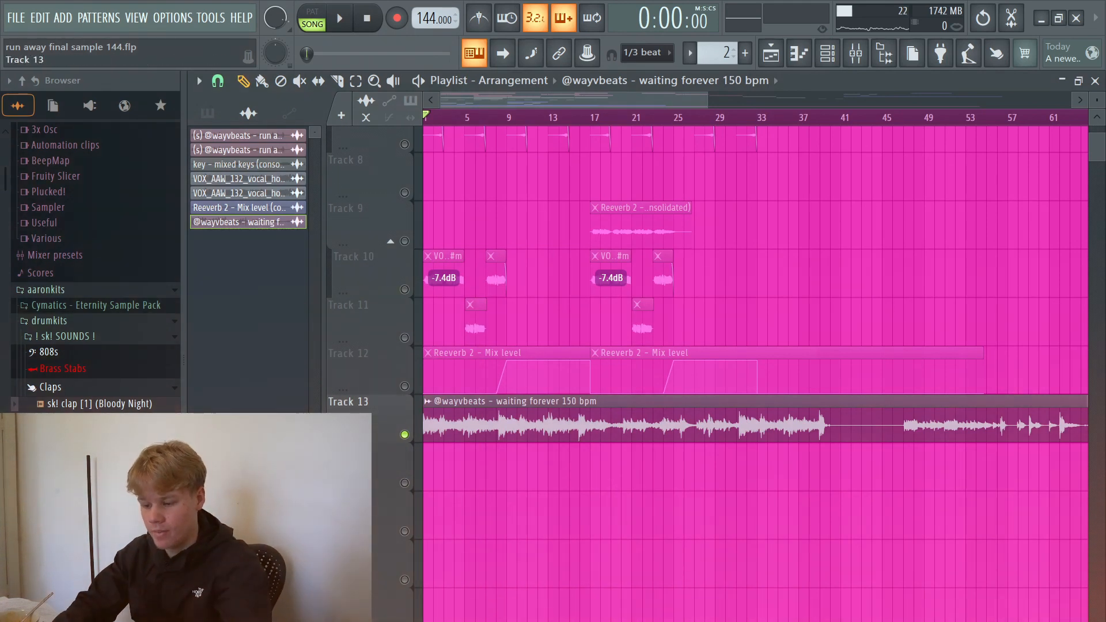
key(space)
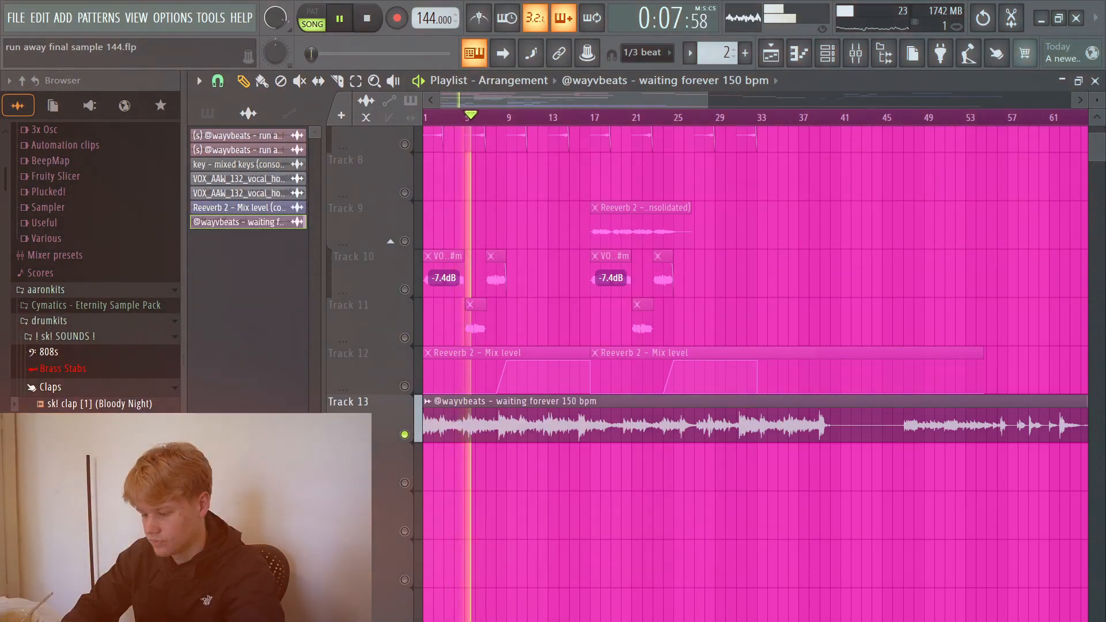
key(space)
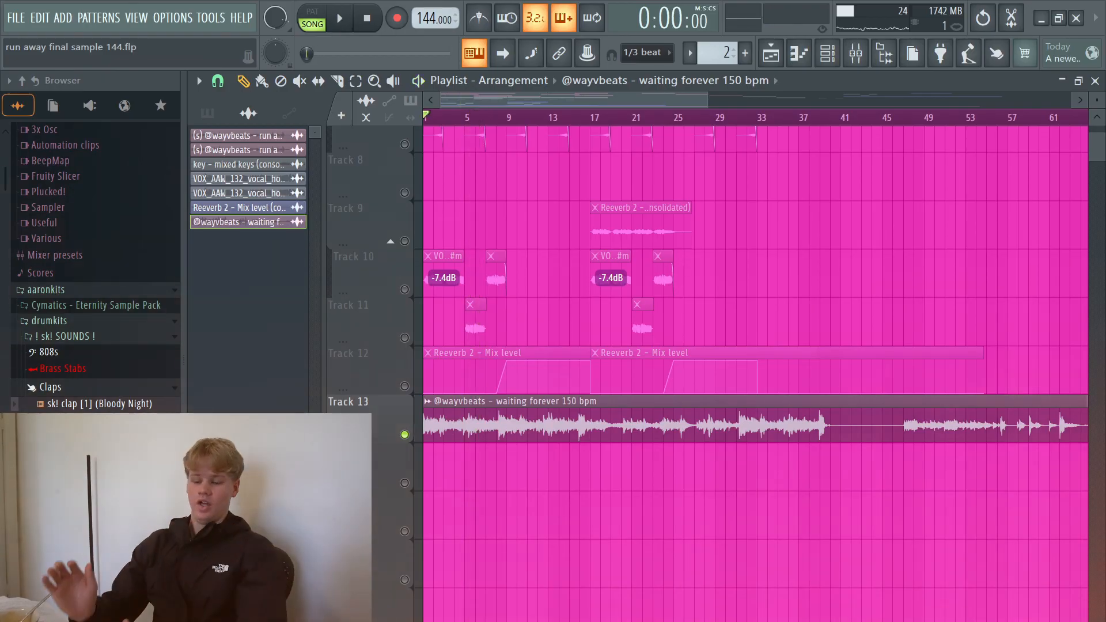